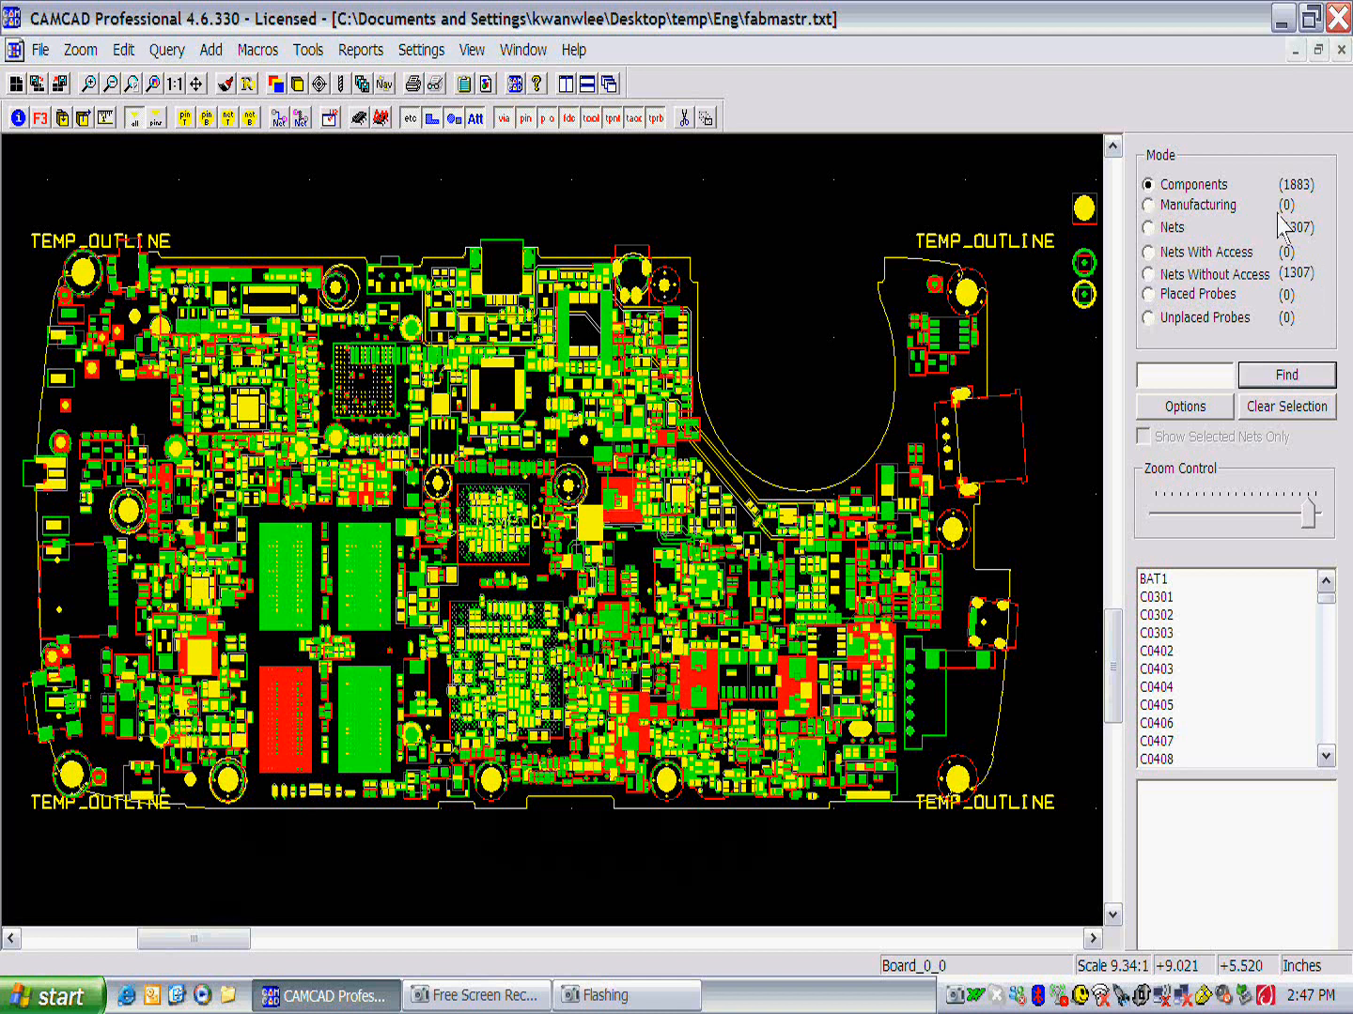
Step: Open Access Analysis and exclude Via, CAD Padstack and Multiple Pin SMD from the bottom target types
left_click(308, 50)
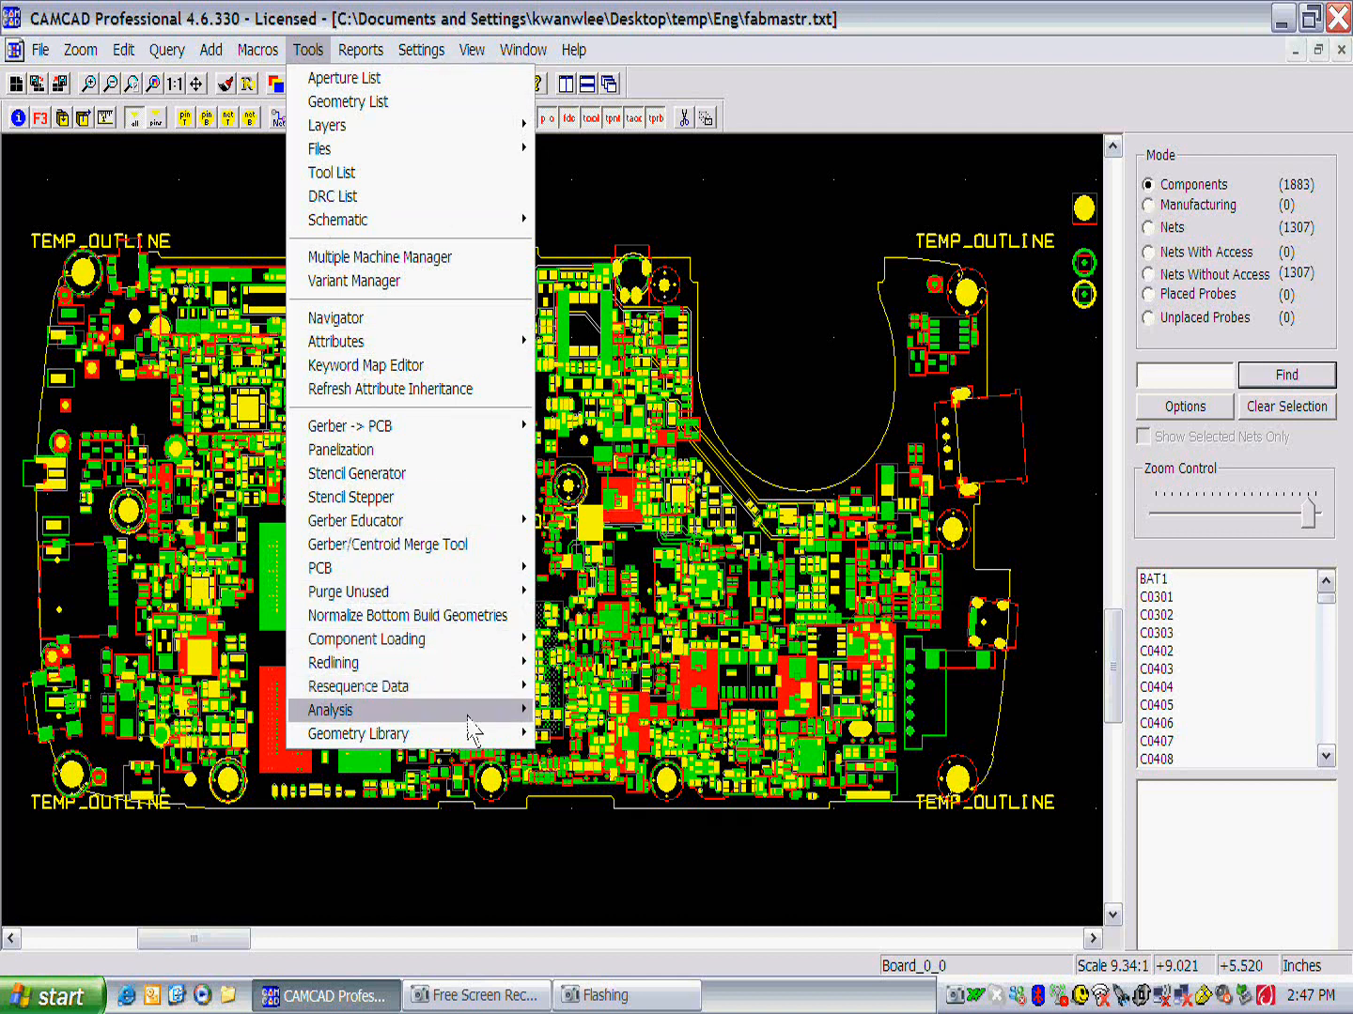
mouse_move(469, 715)
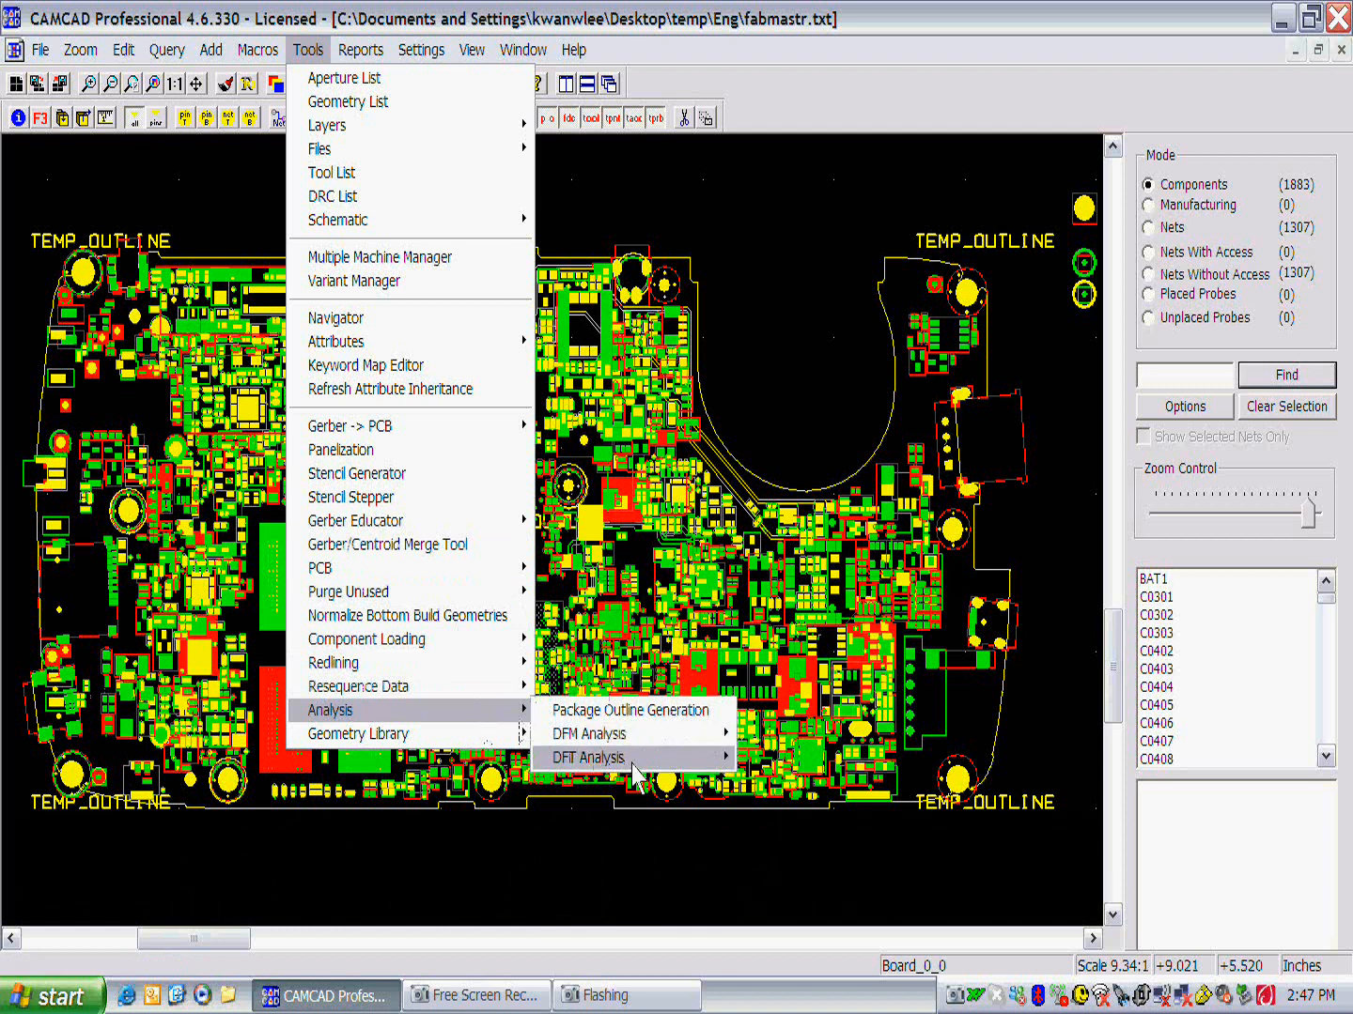
mouse_move(634, 776)
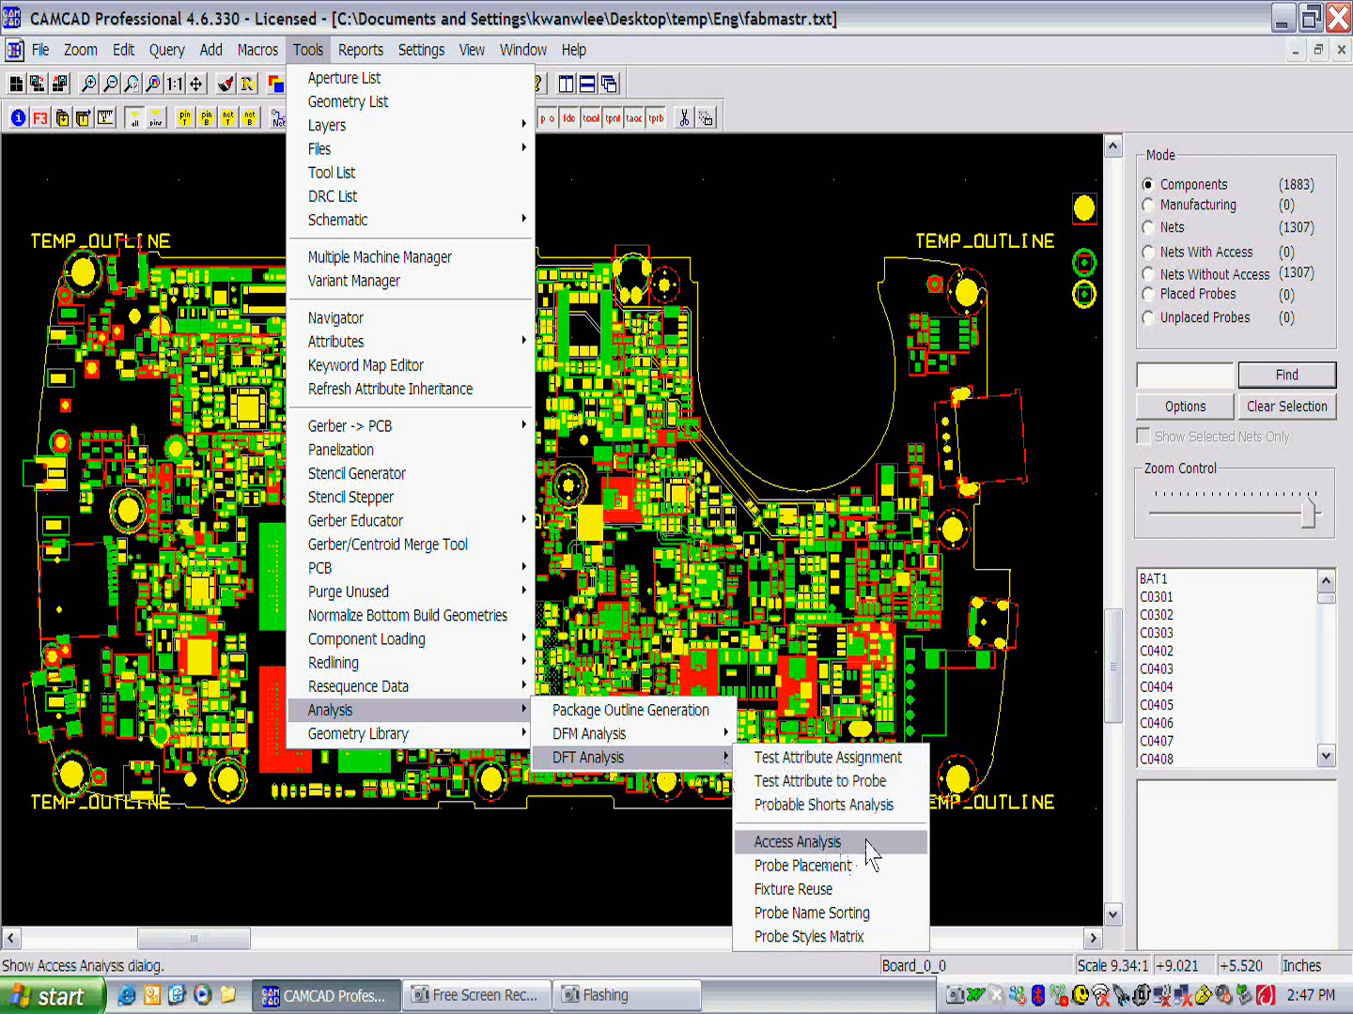
left_click(864, 842)
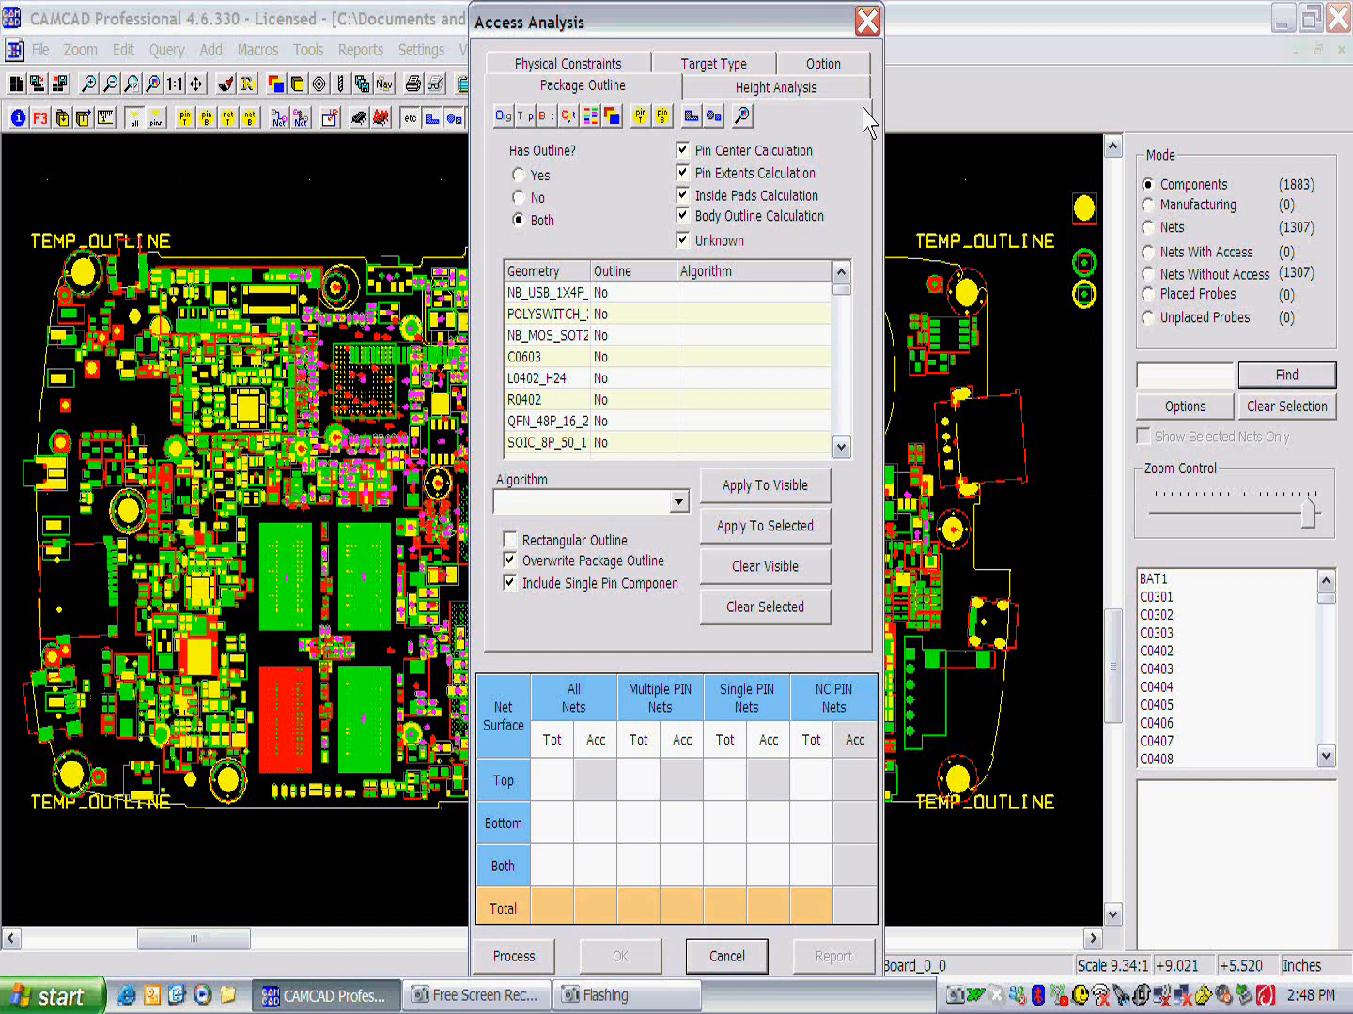
left_click(688, 75)
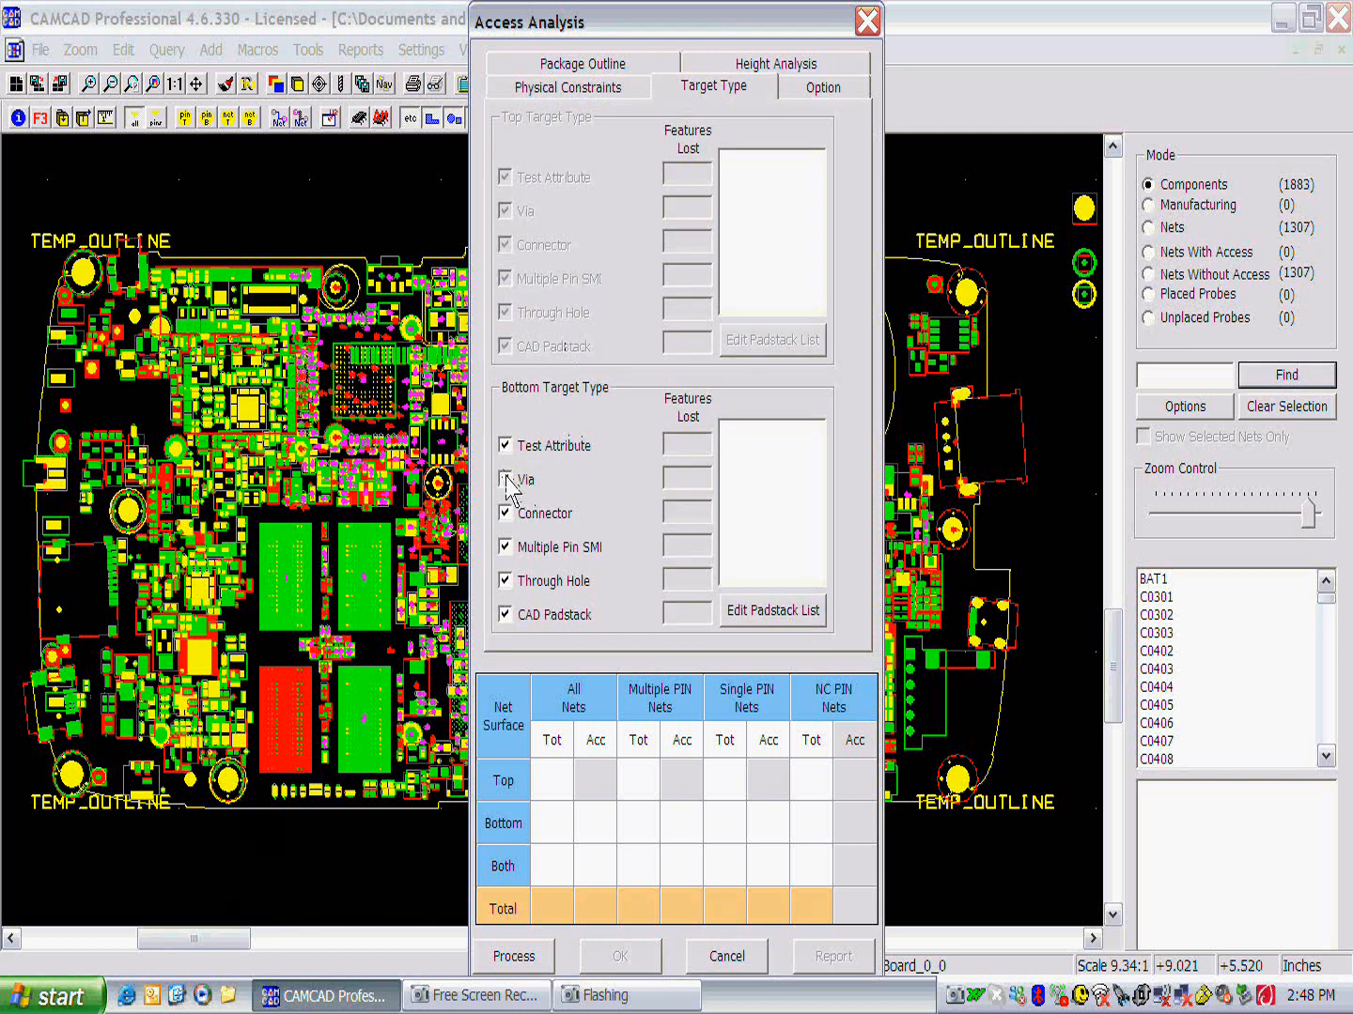
left_click(506, 477)
left_click(504, 613)
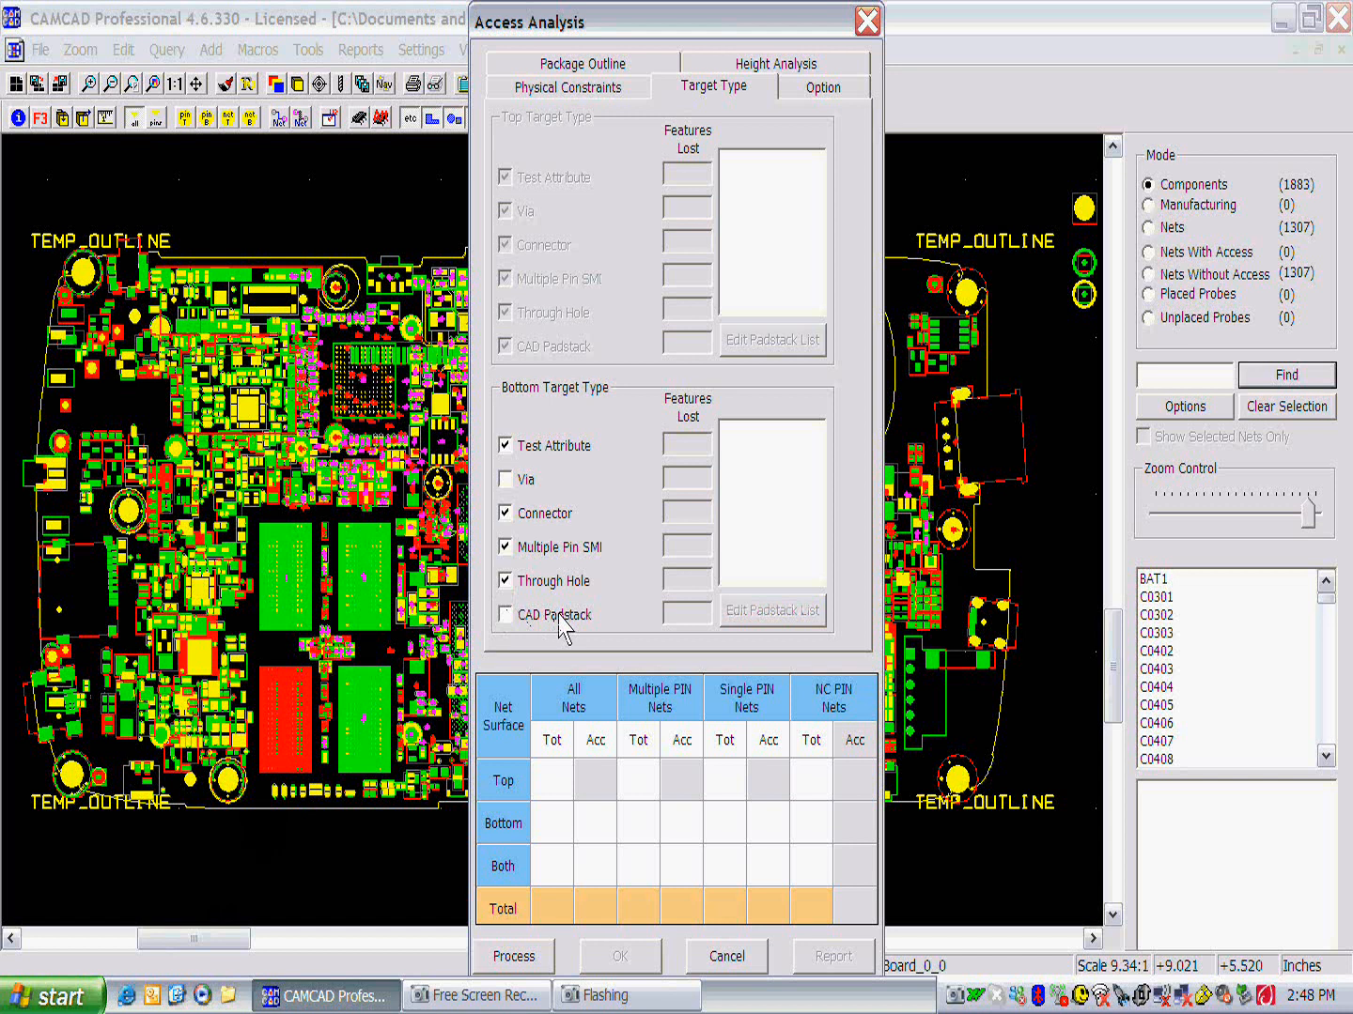
left_click(505, 547)
left_click(506, 547)
left_click(505, 546)
Step: Set the analysis surface to Both and exclude Via, Multiple Pin SMD and CAD Padstack from the top target types
left_click(815, 86)
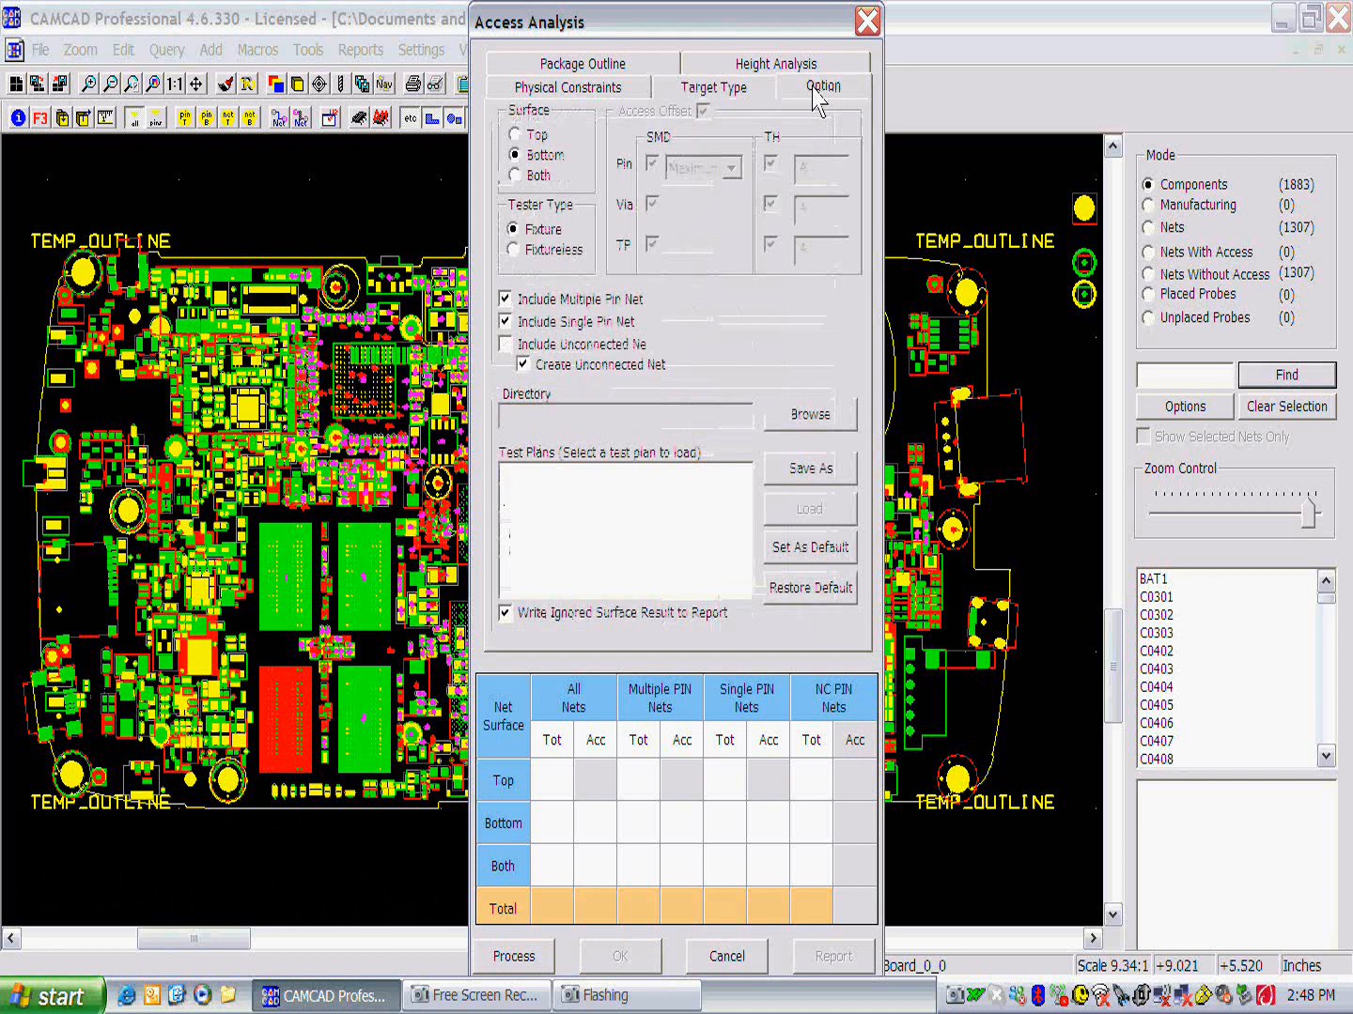
left_click(519, 177)
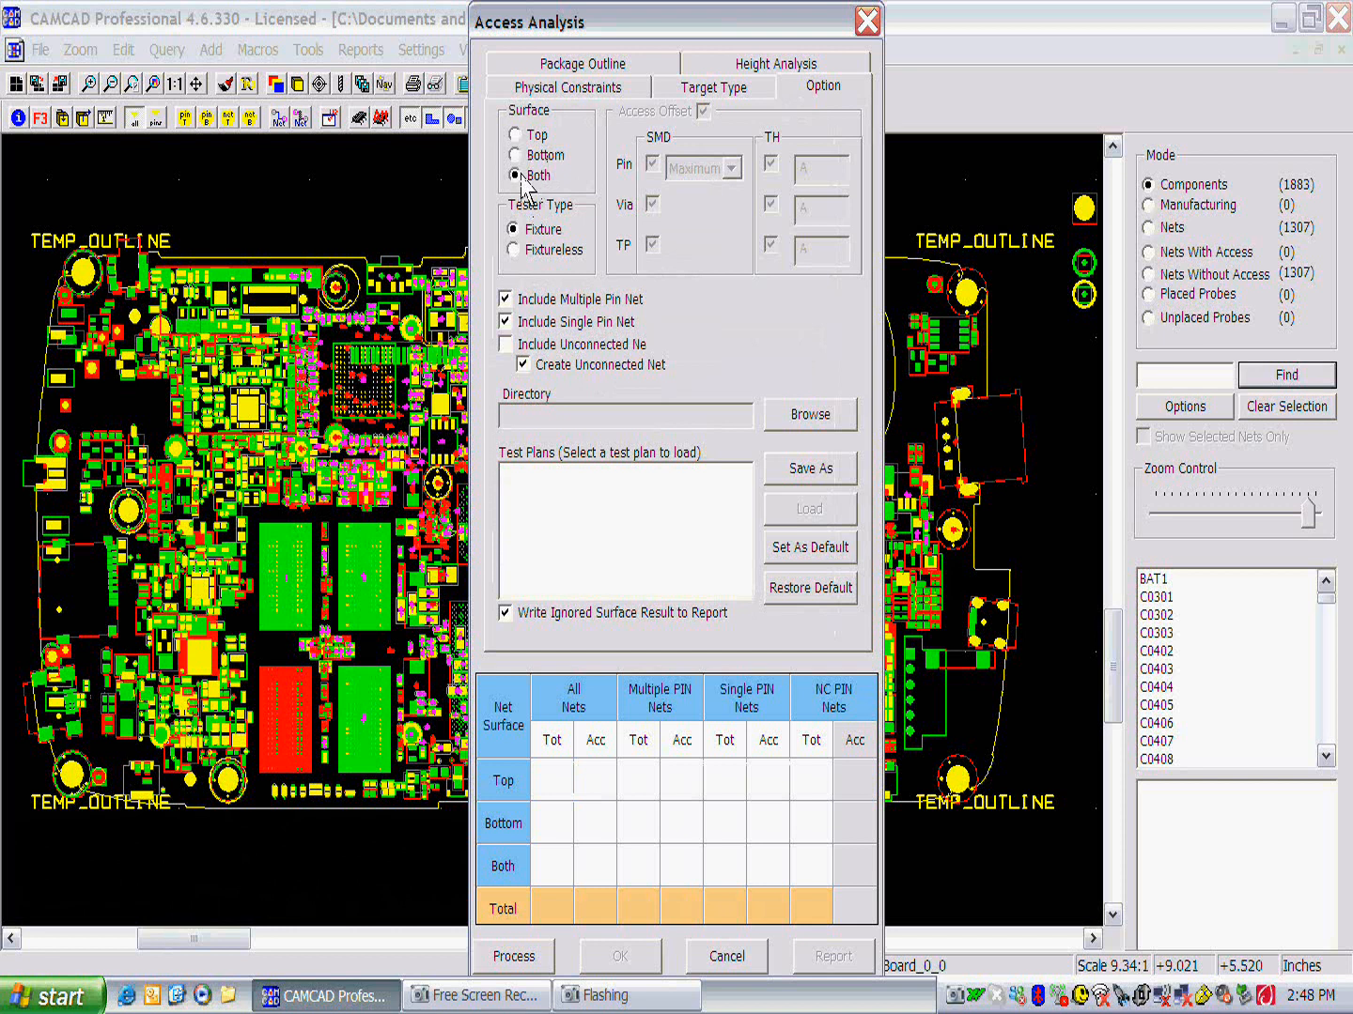
left_click(700, 92)
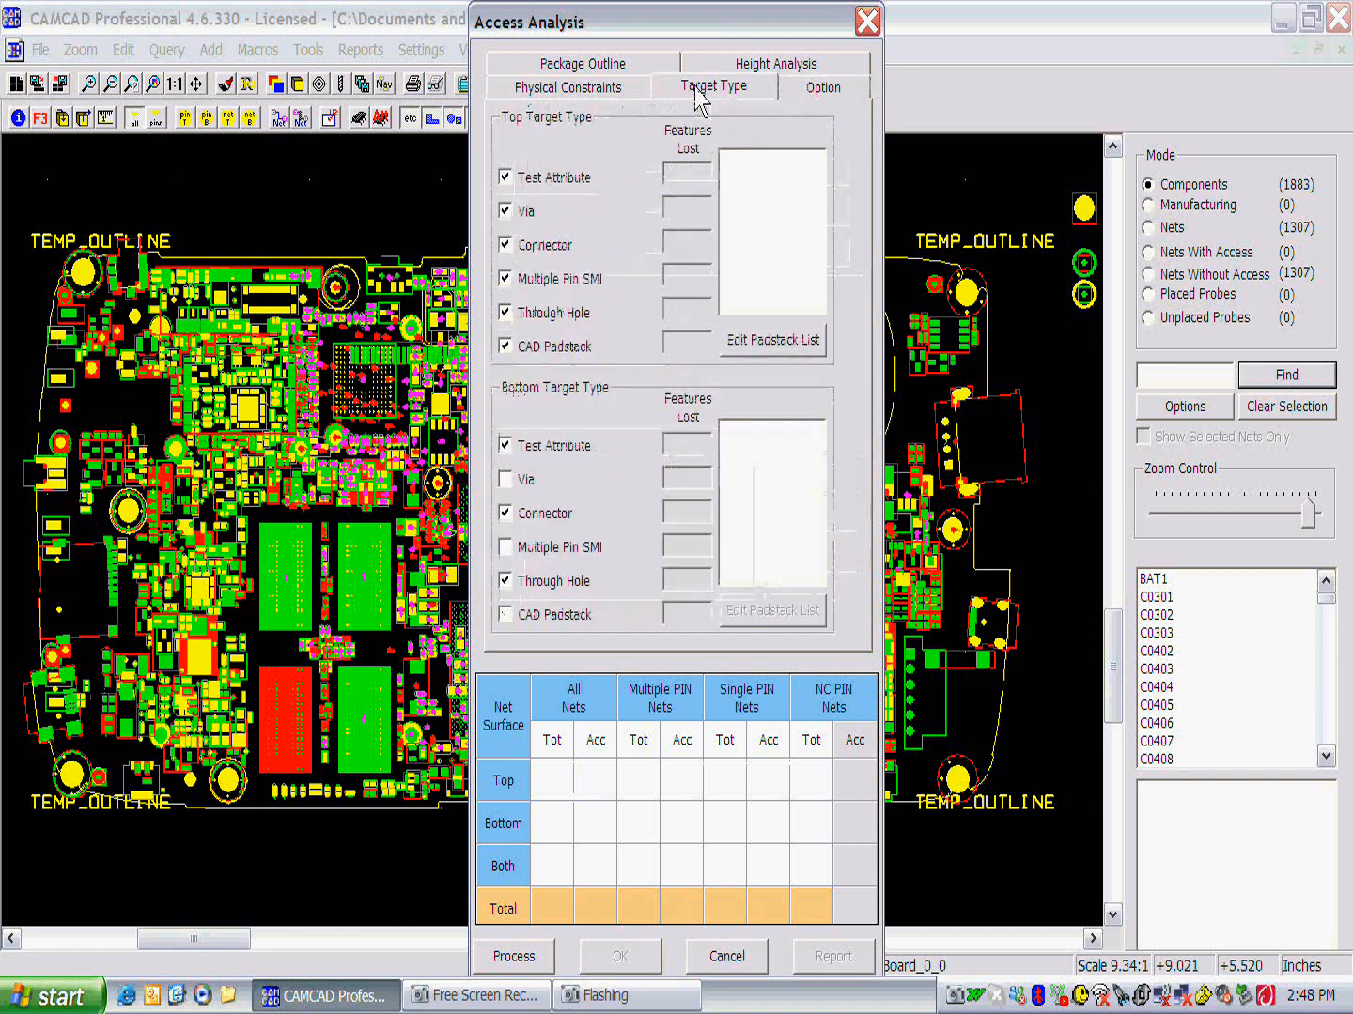
left_click(505, 210)
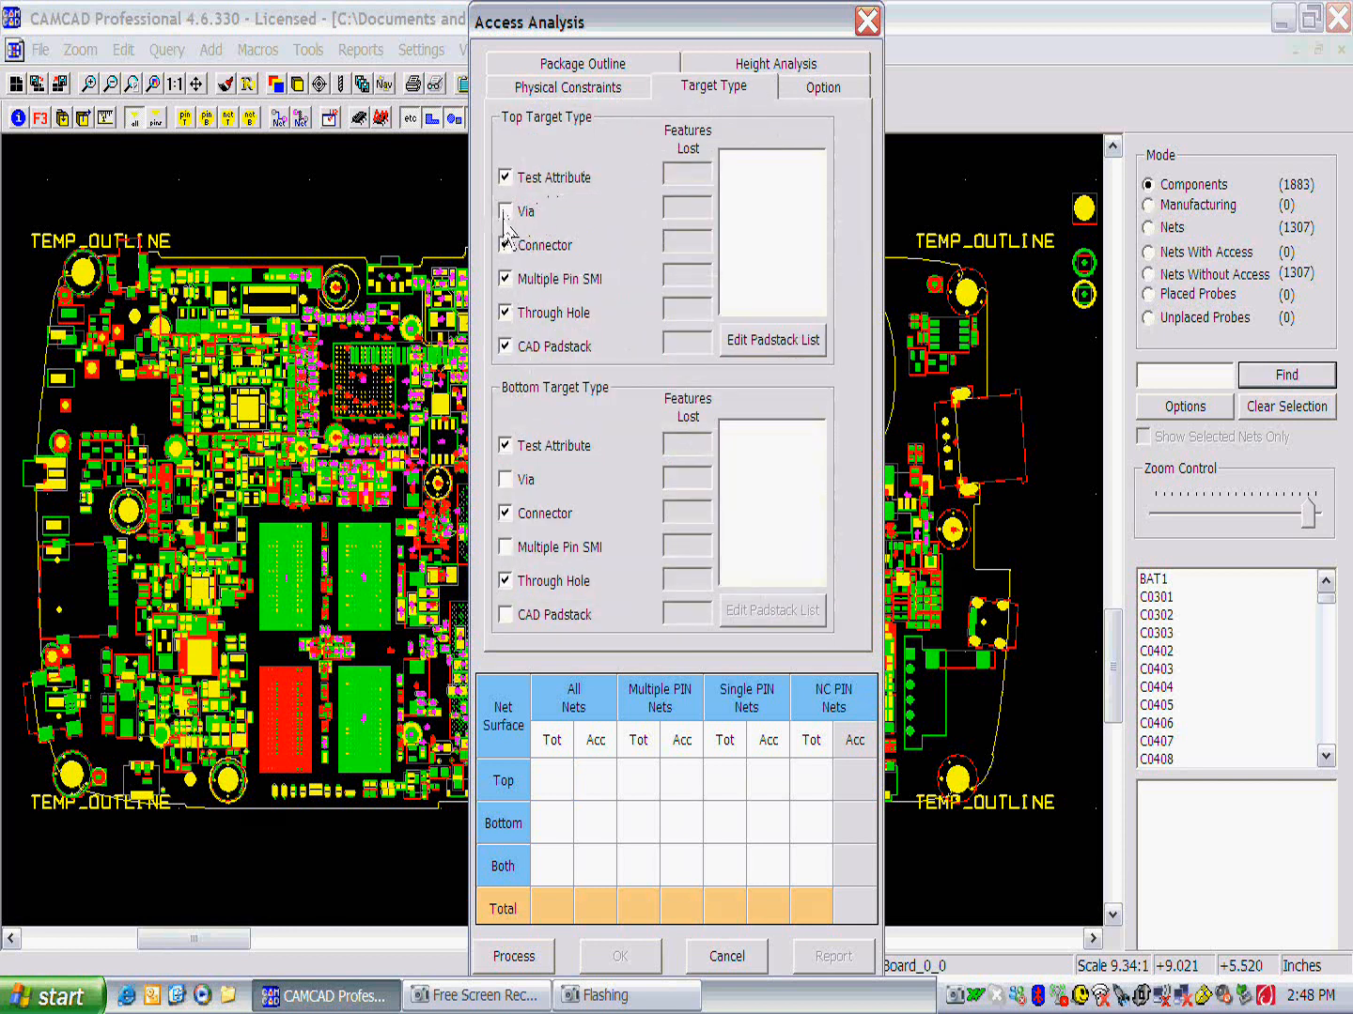
left_click(506, 277)
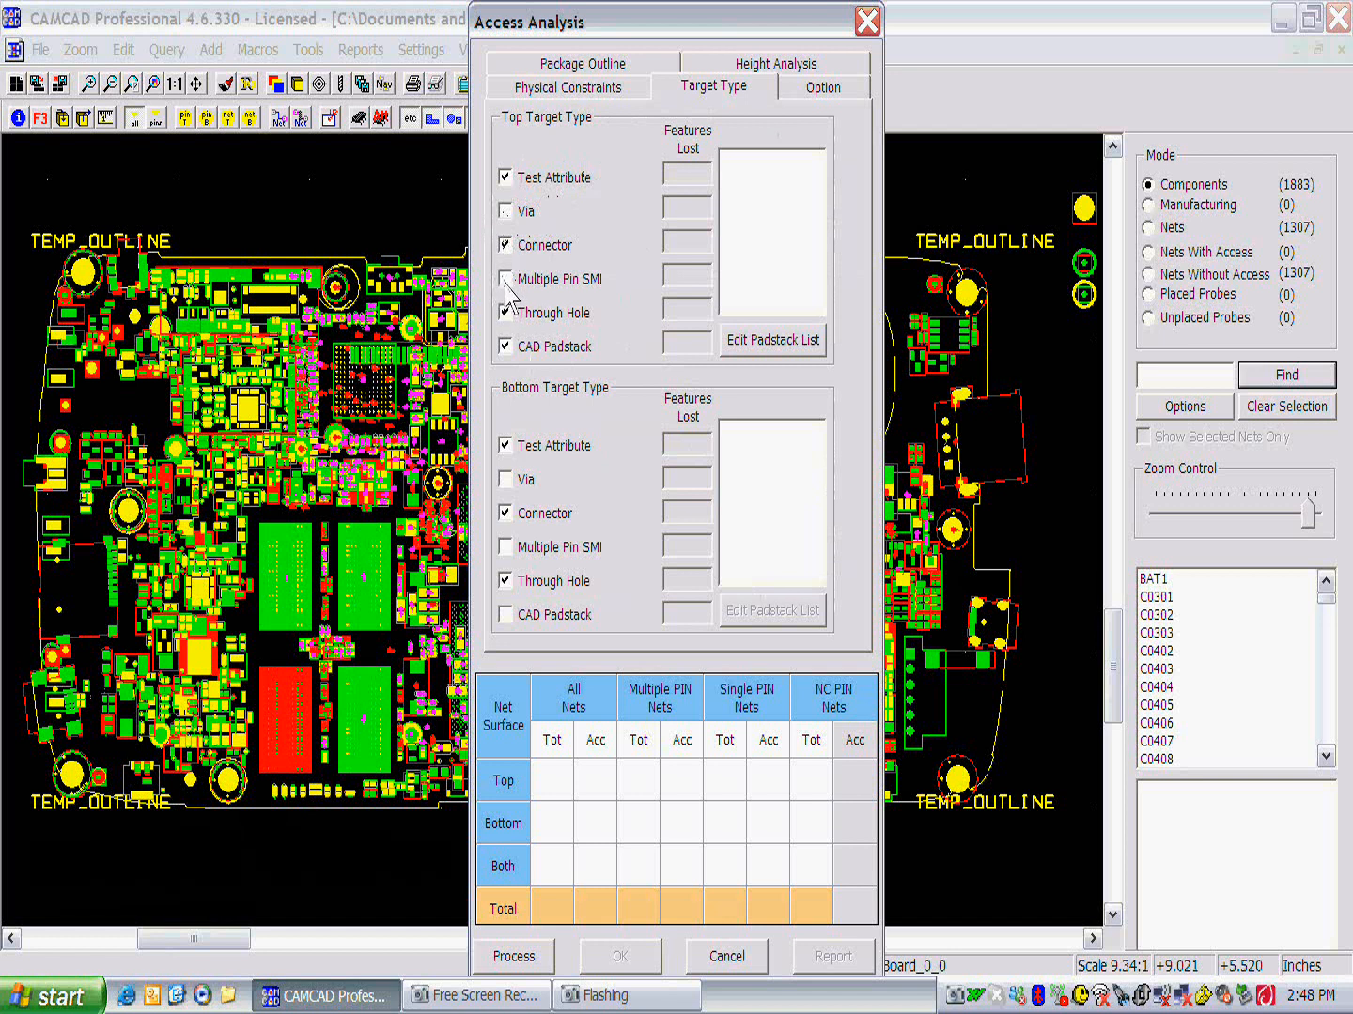
left_click(505, 347)
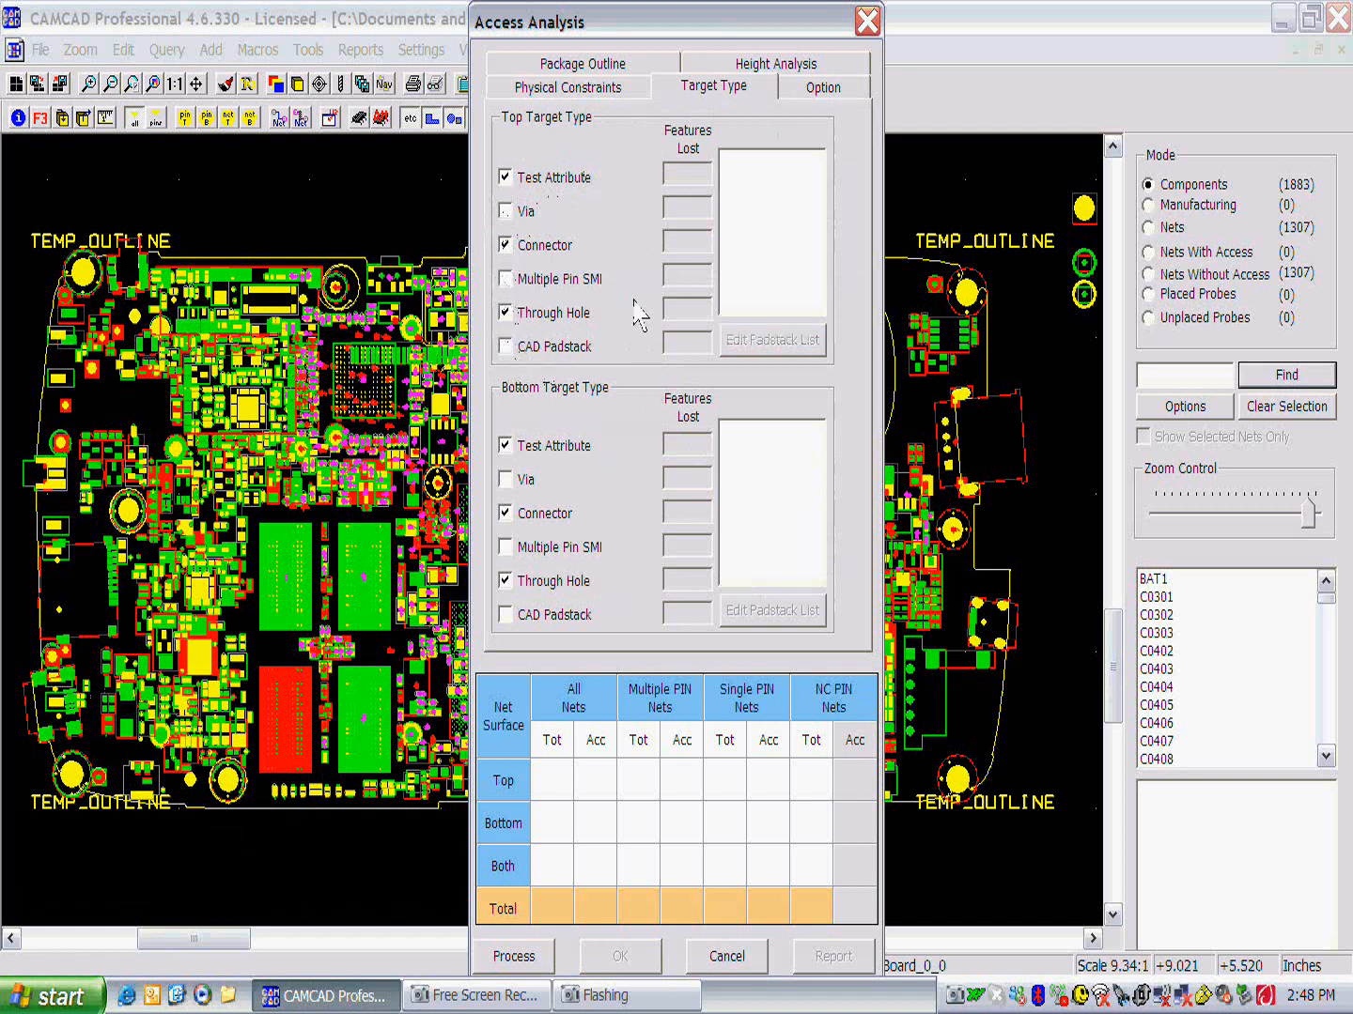
Step: Disable the Board Outline Distance check in both the top and bottom physical constraints
left_click(621, 94)
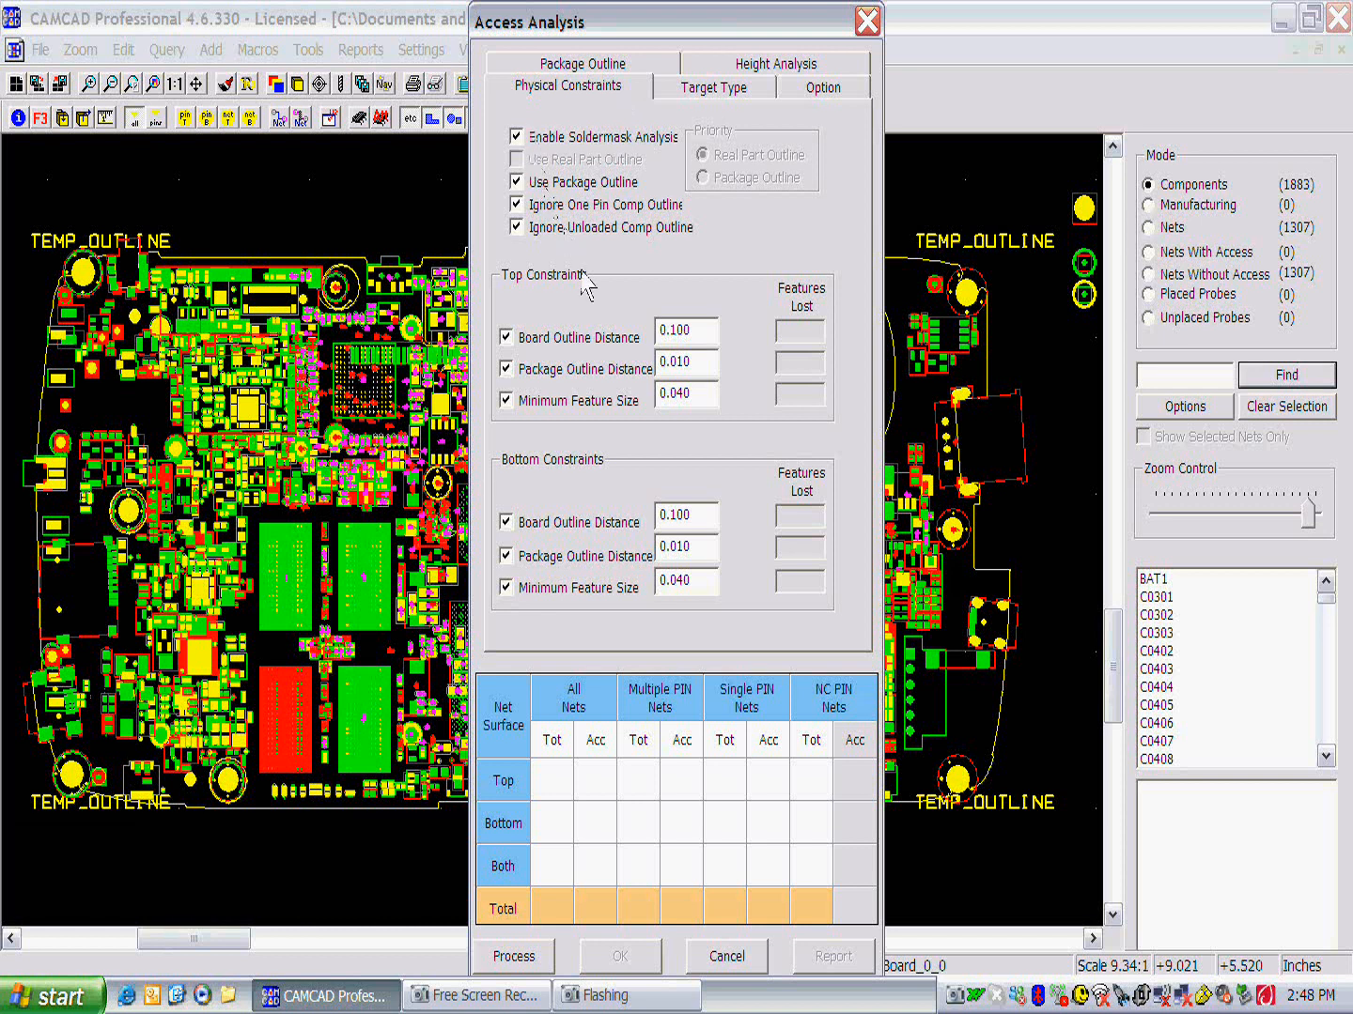
left_click(505, 337)
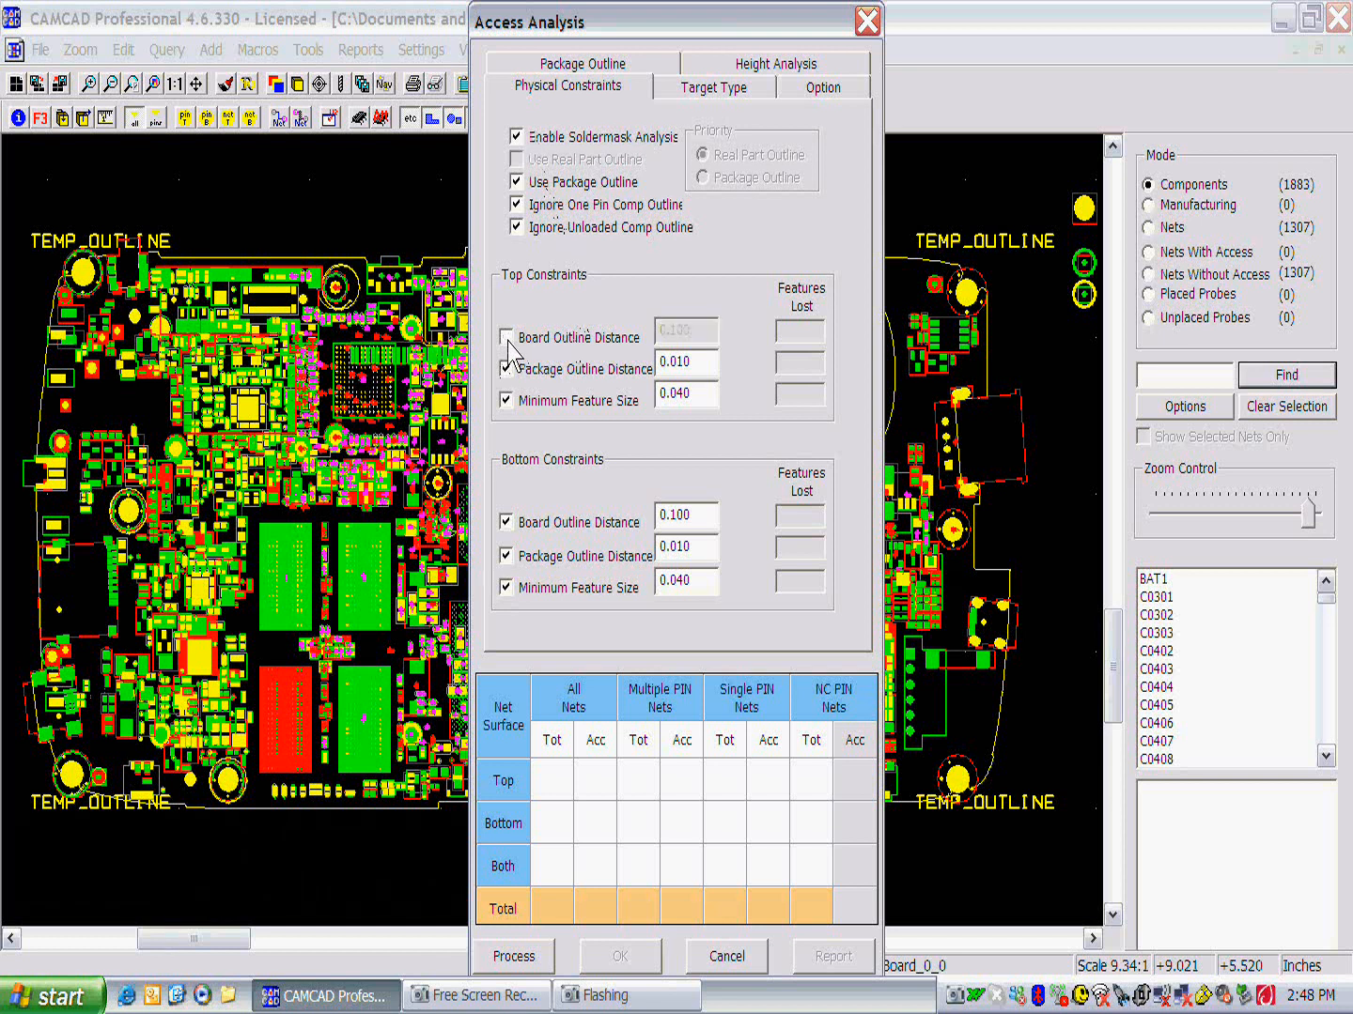
left_click(506, 522)
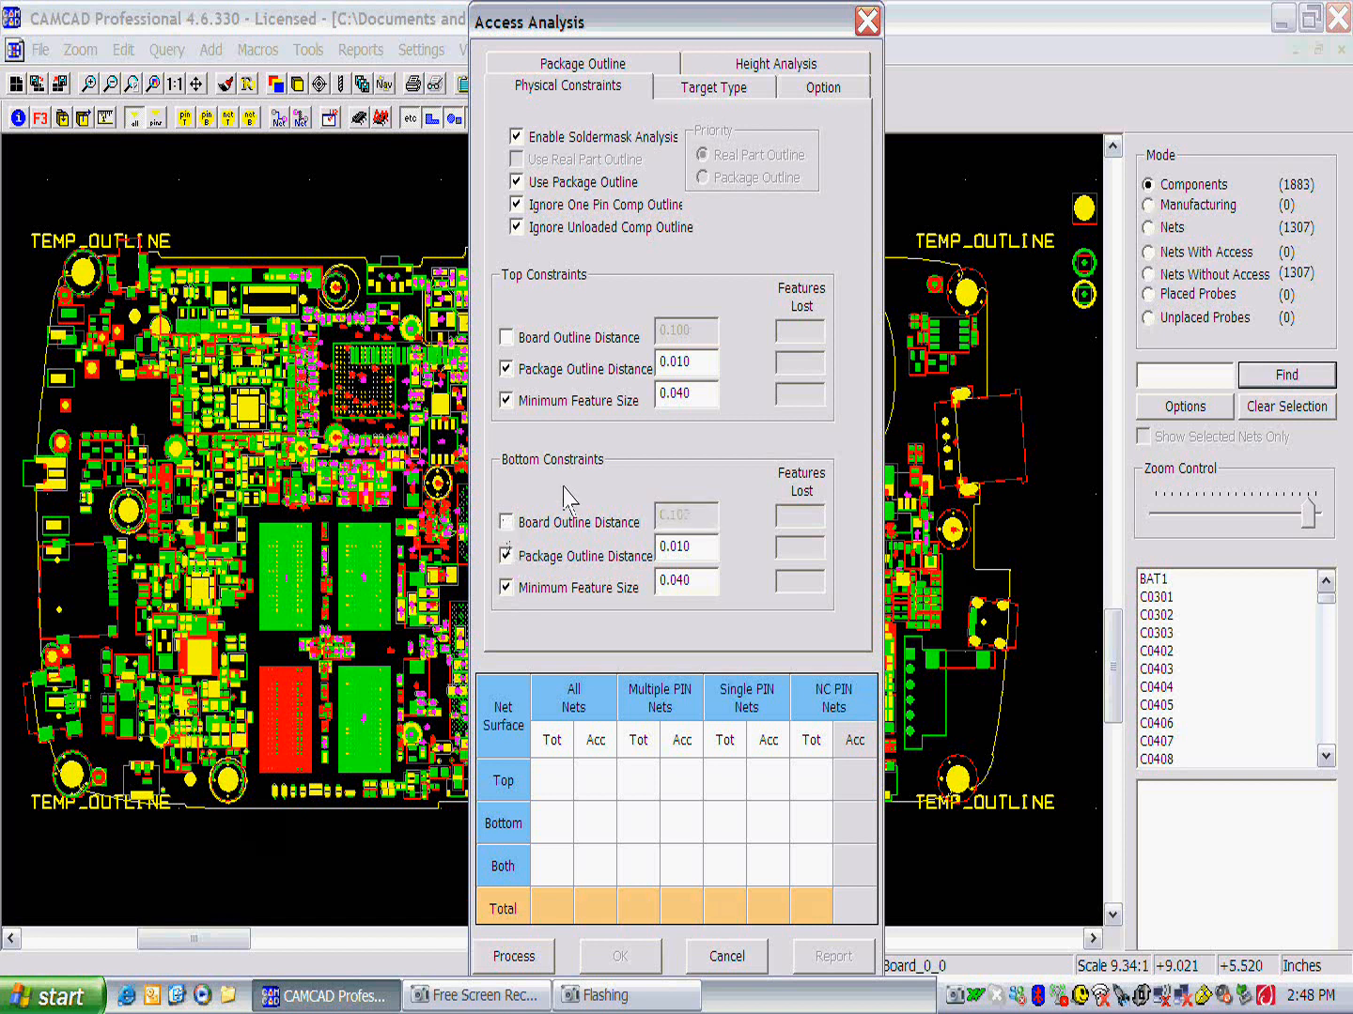
Step: Set the Minimum Feature Size to 0.020 for the top and bottom constraints and process the access analysis
left_click(678, 402)
type("2")
key("Delete")
left_click(678, 582)
type("2")
key("Delete")
left_click(531, 969)
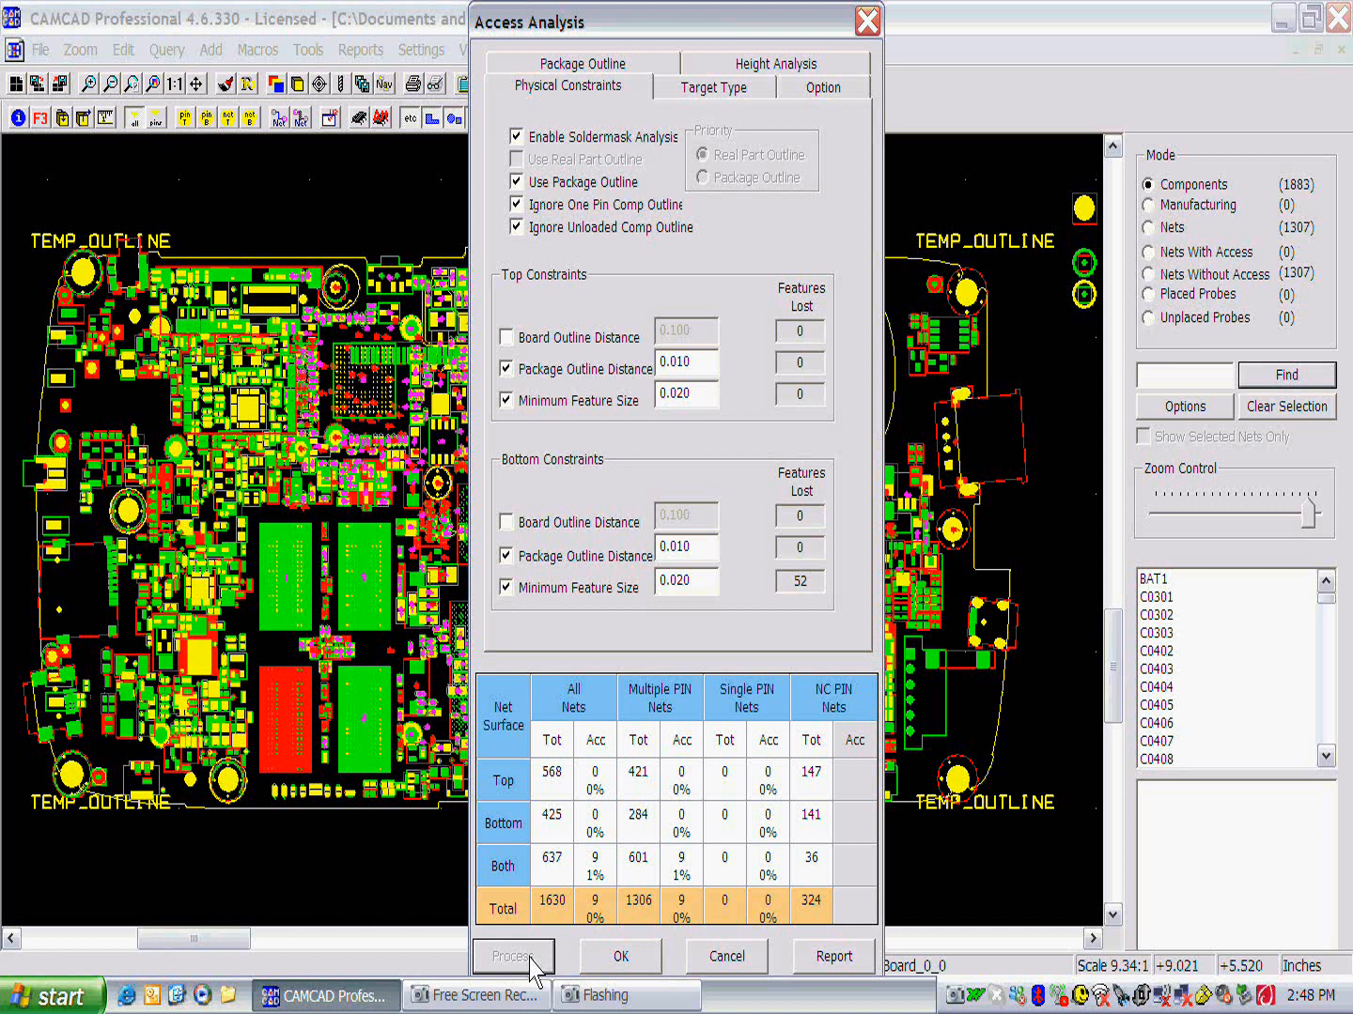
Step: Include Multiple Pin SMD in the top and bottom target types again and reprocess the analysis
left_click(714, 87)
left_click(506, 278)
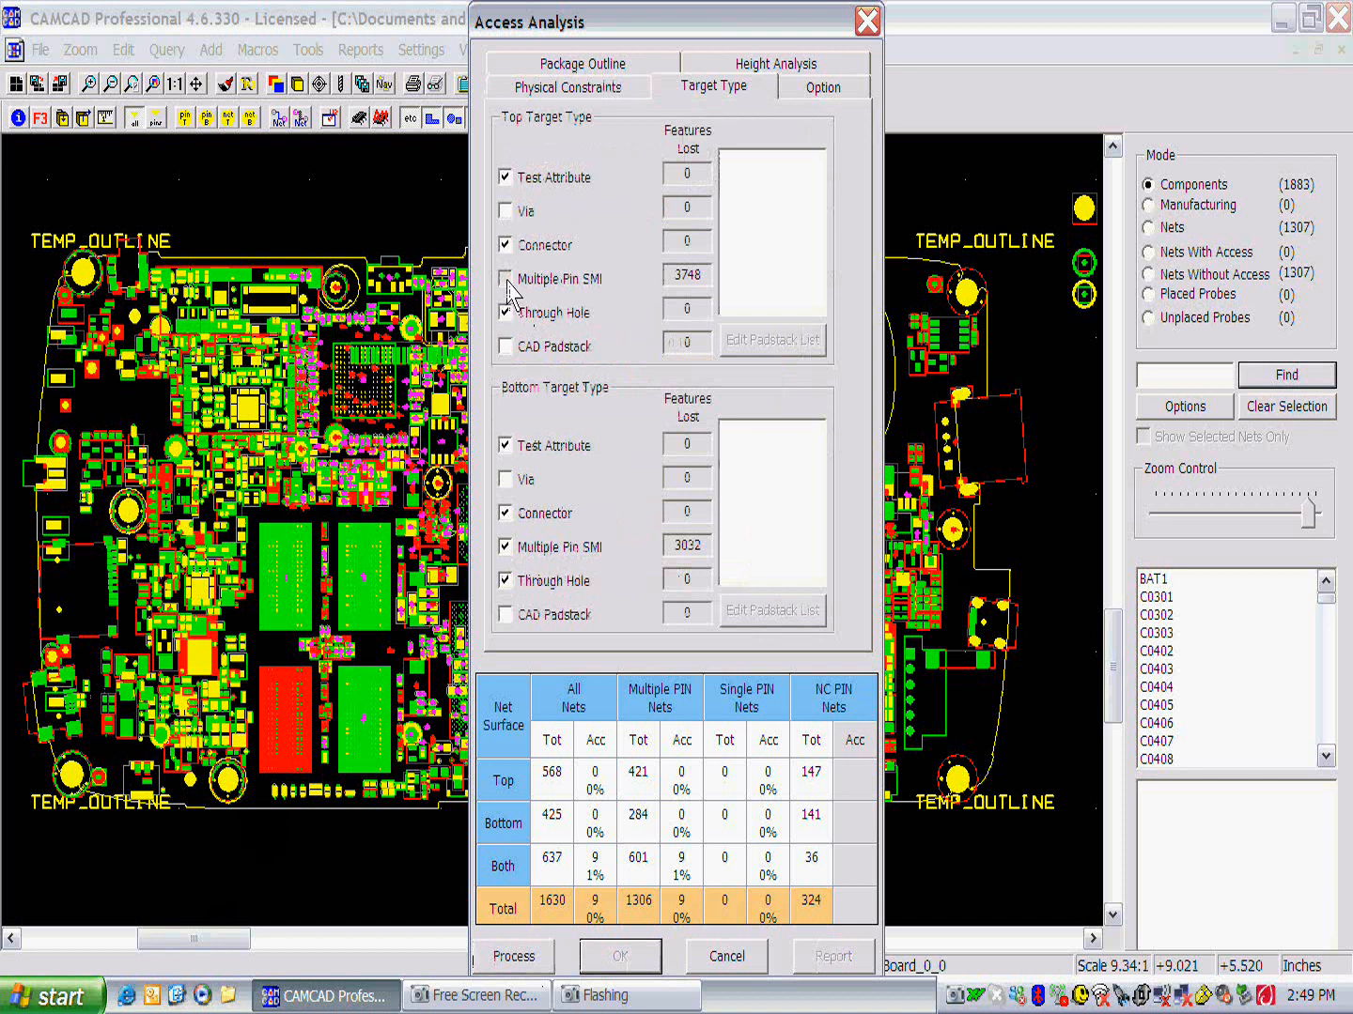
left_click(529, 959)
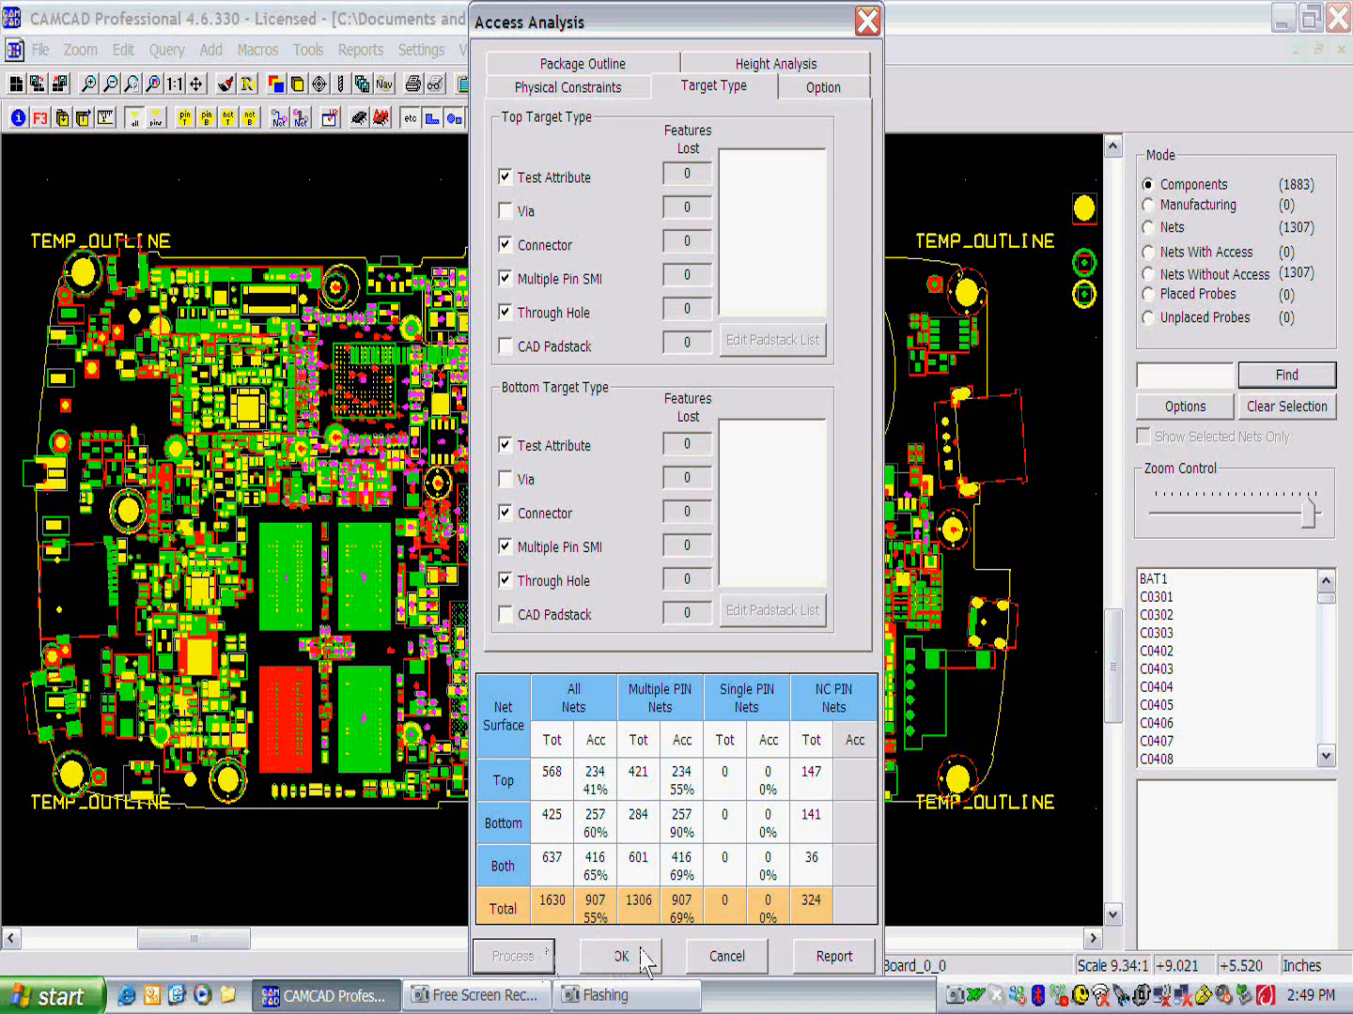
Step: Generate and review the access report's accessible and inaccessible locations per net, close it, and accept the analysis results
left_click(826, 958)
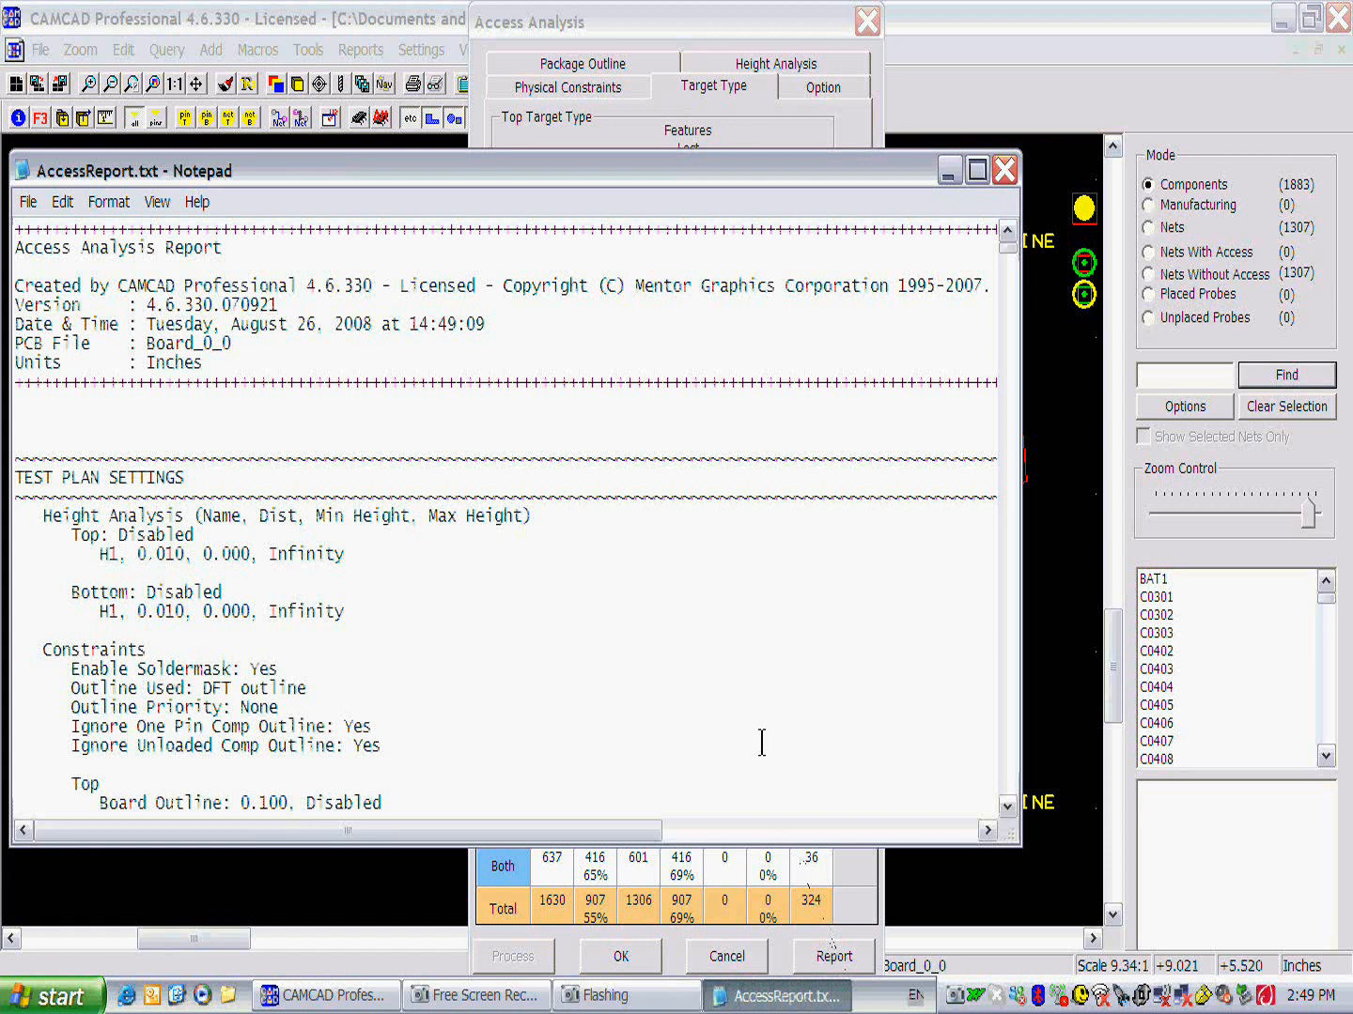
left_click(1011, 263)
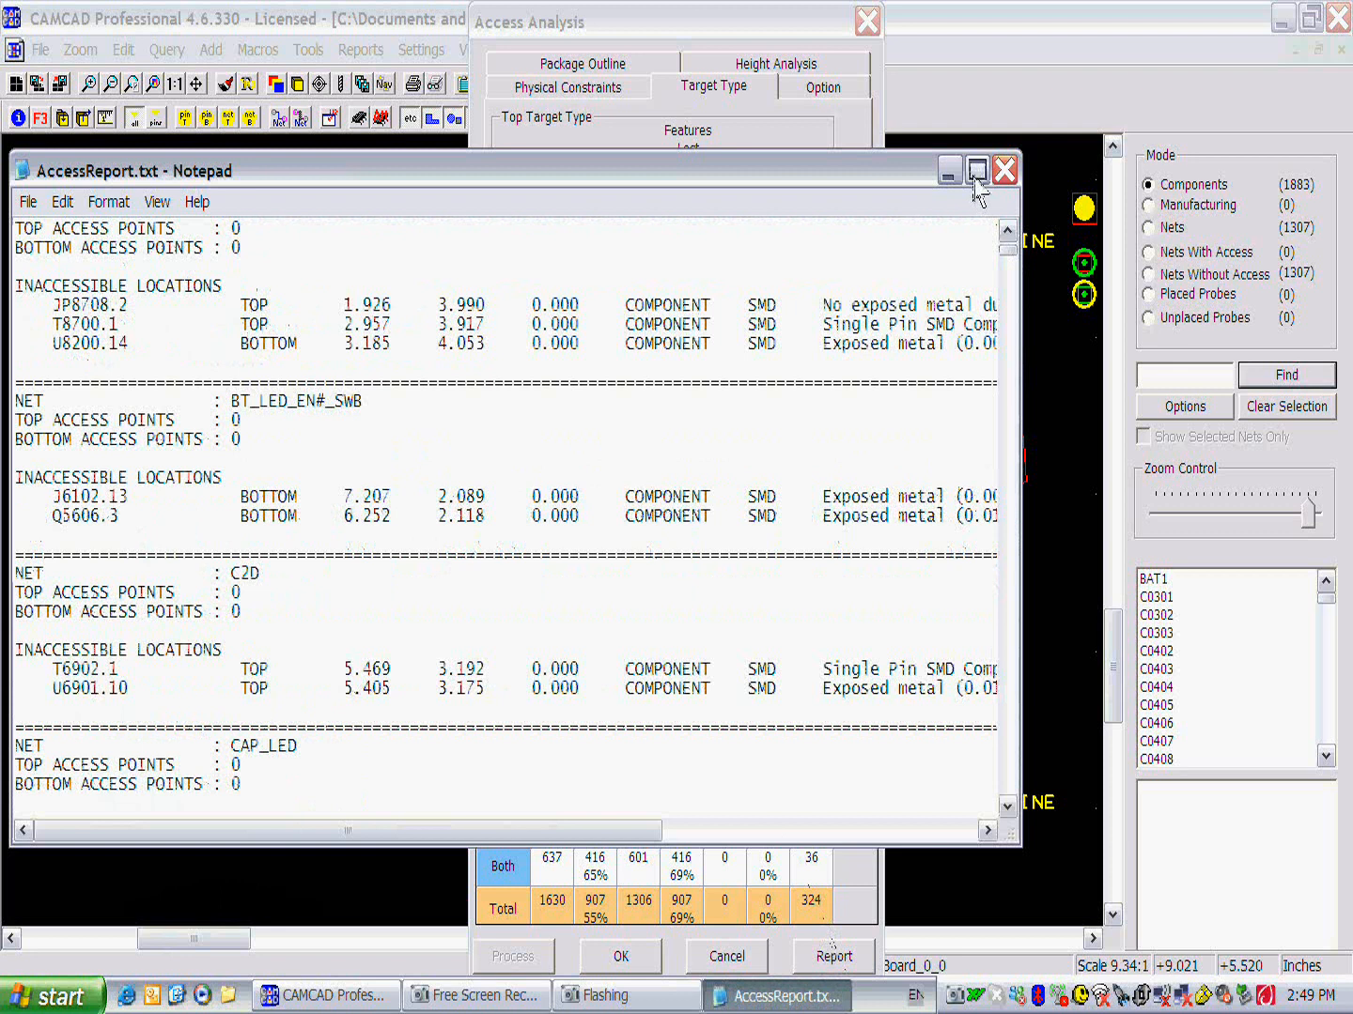
left_click_drag(897, 171, 957, 87)
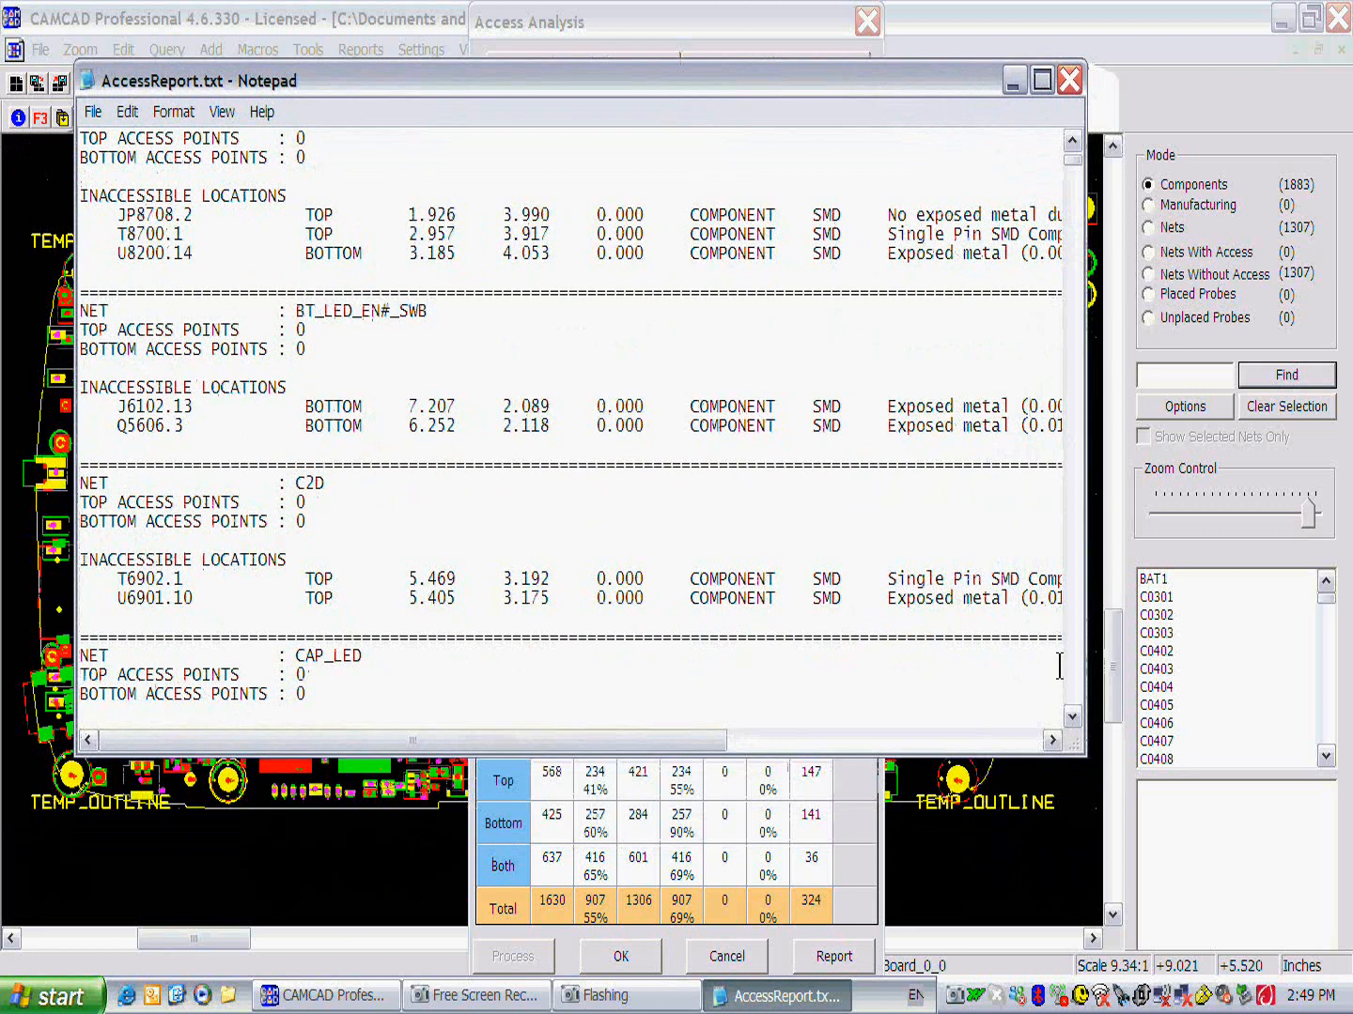
left_click_drag(1086, 762, 1179, 934)
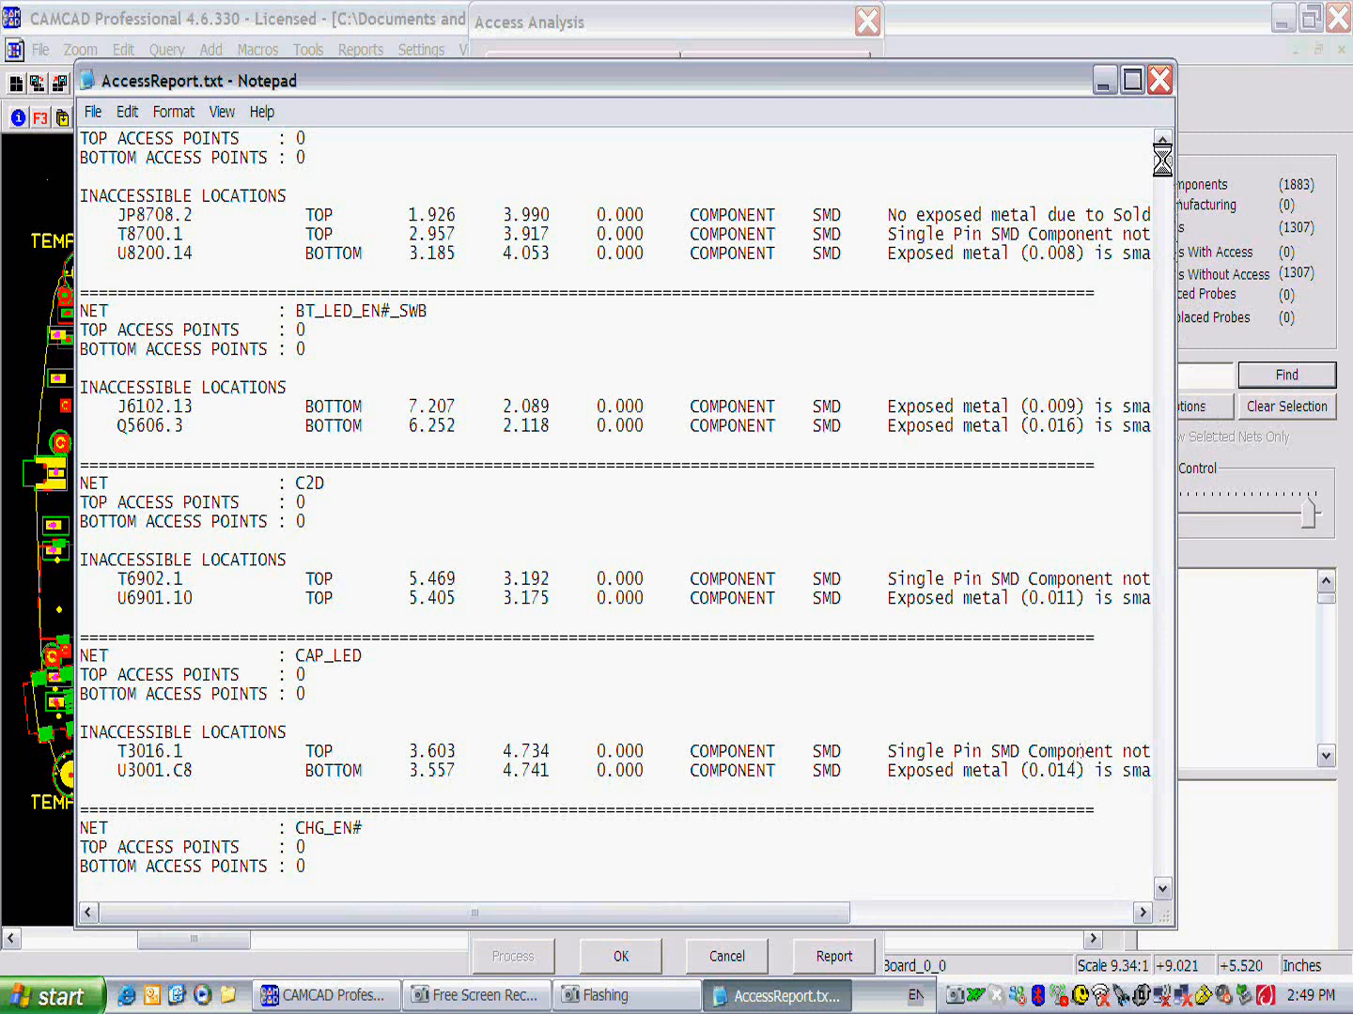
left_click_drag(1162, 161, 1166, 605)
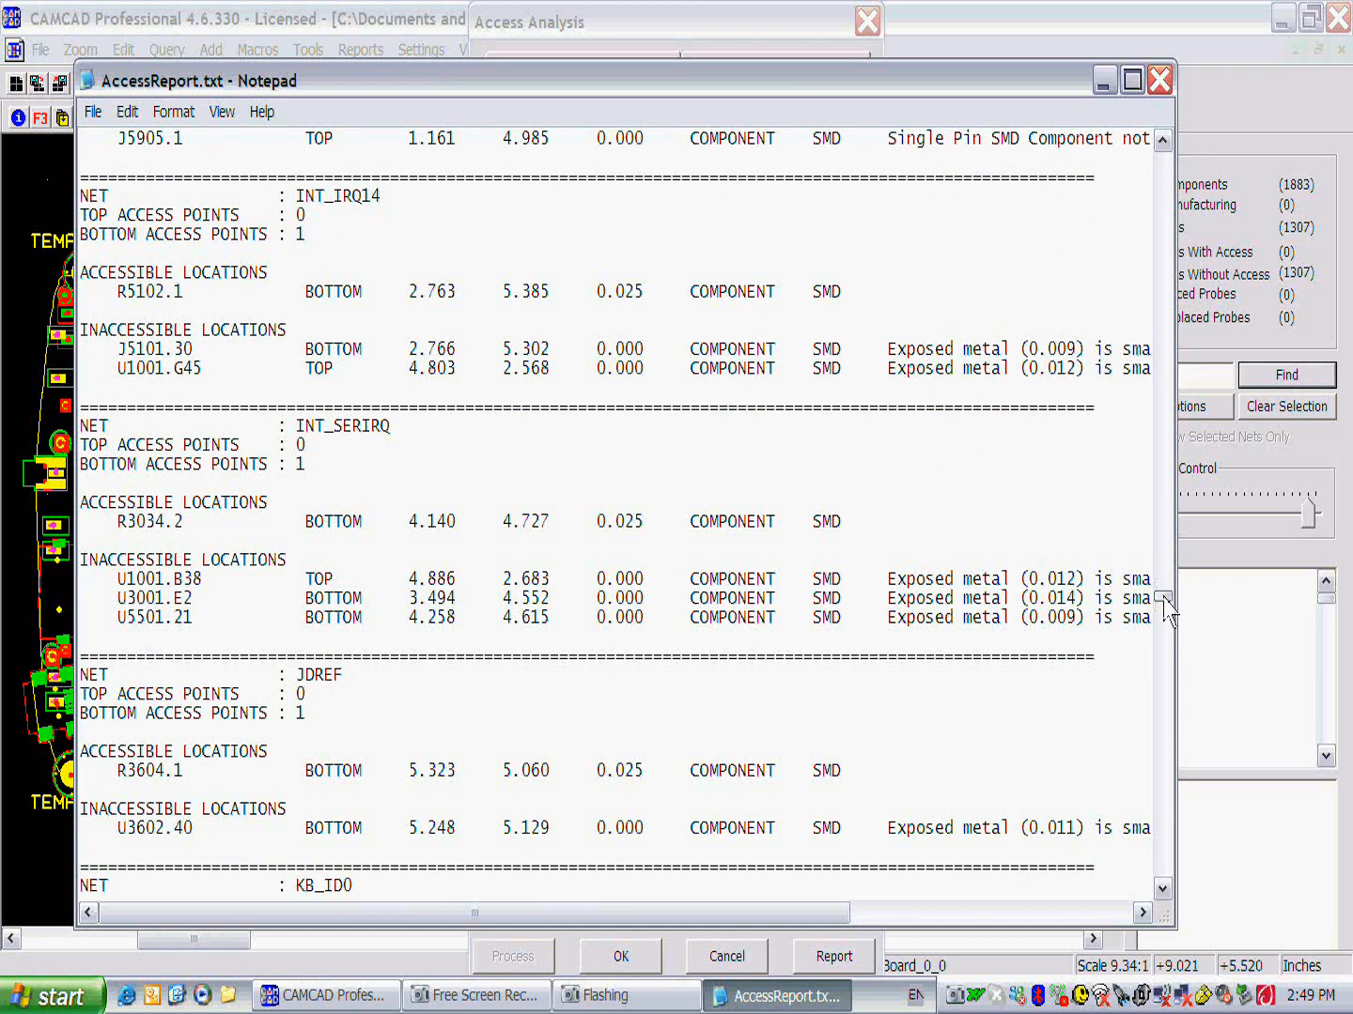
left_click(1162, 79)
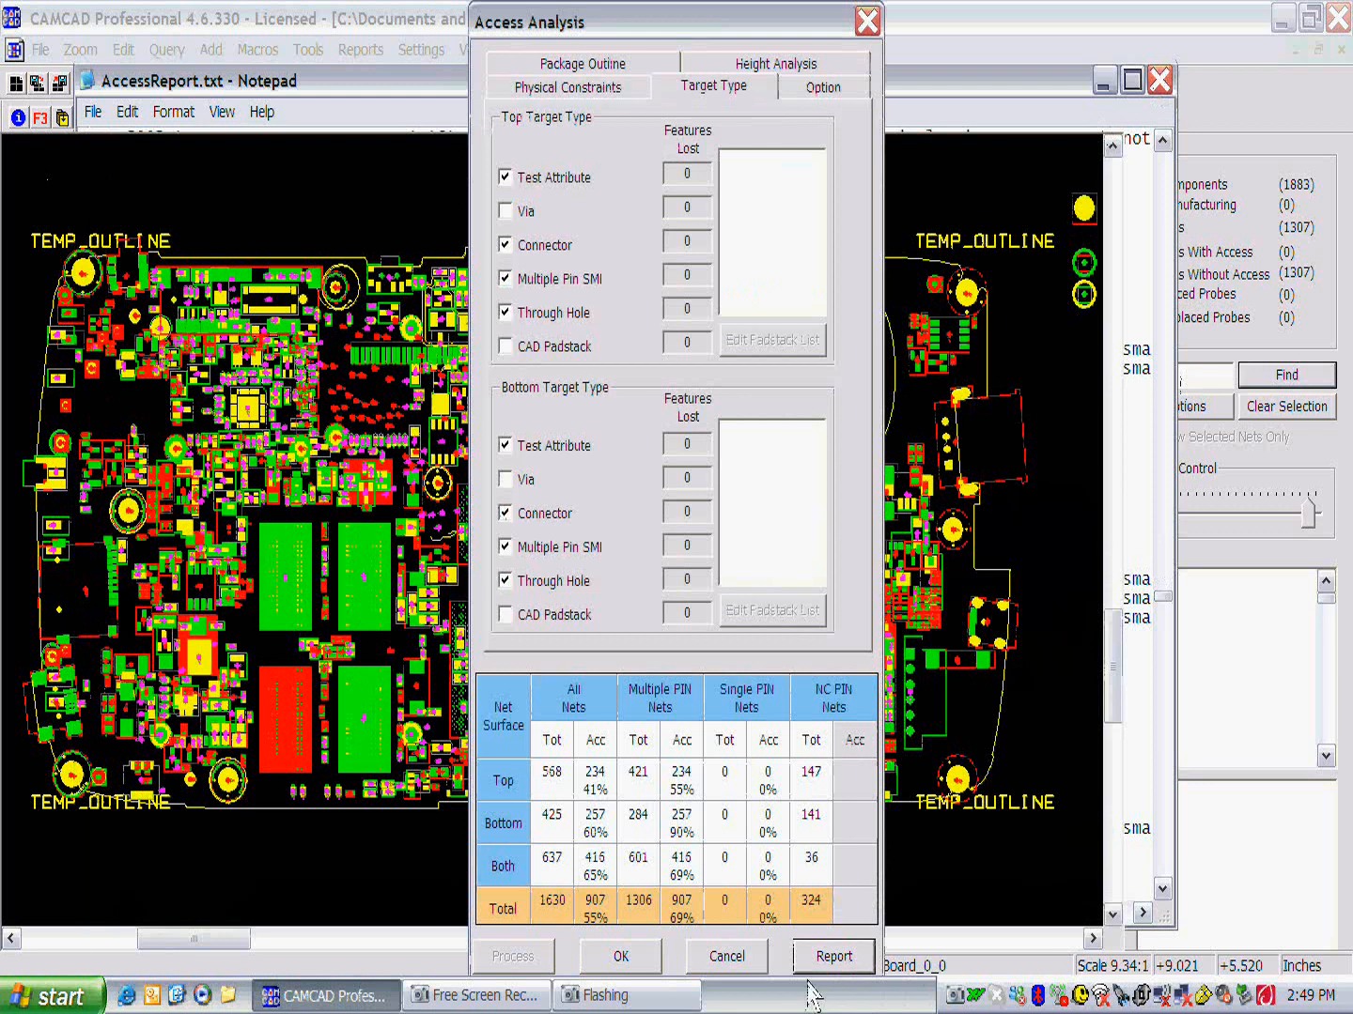
left_click(639, 958)
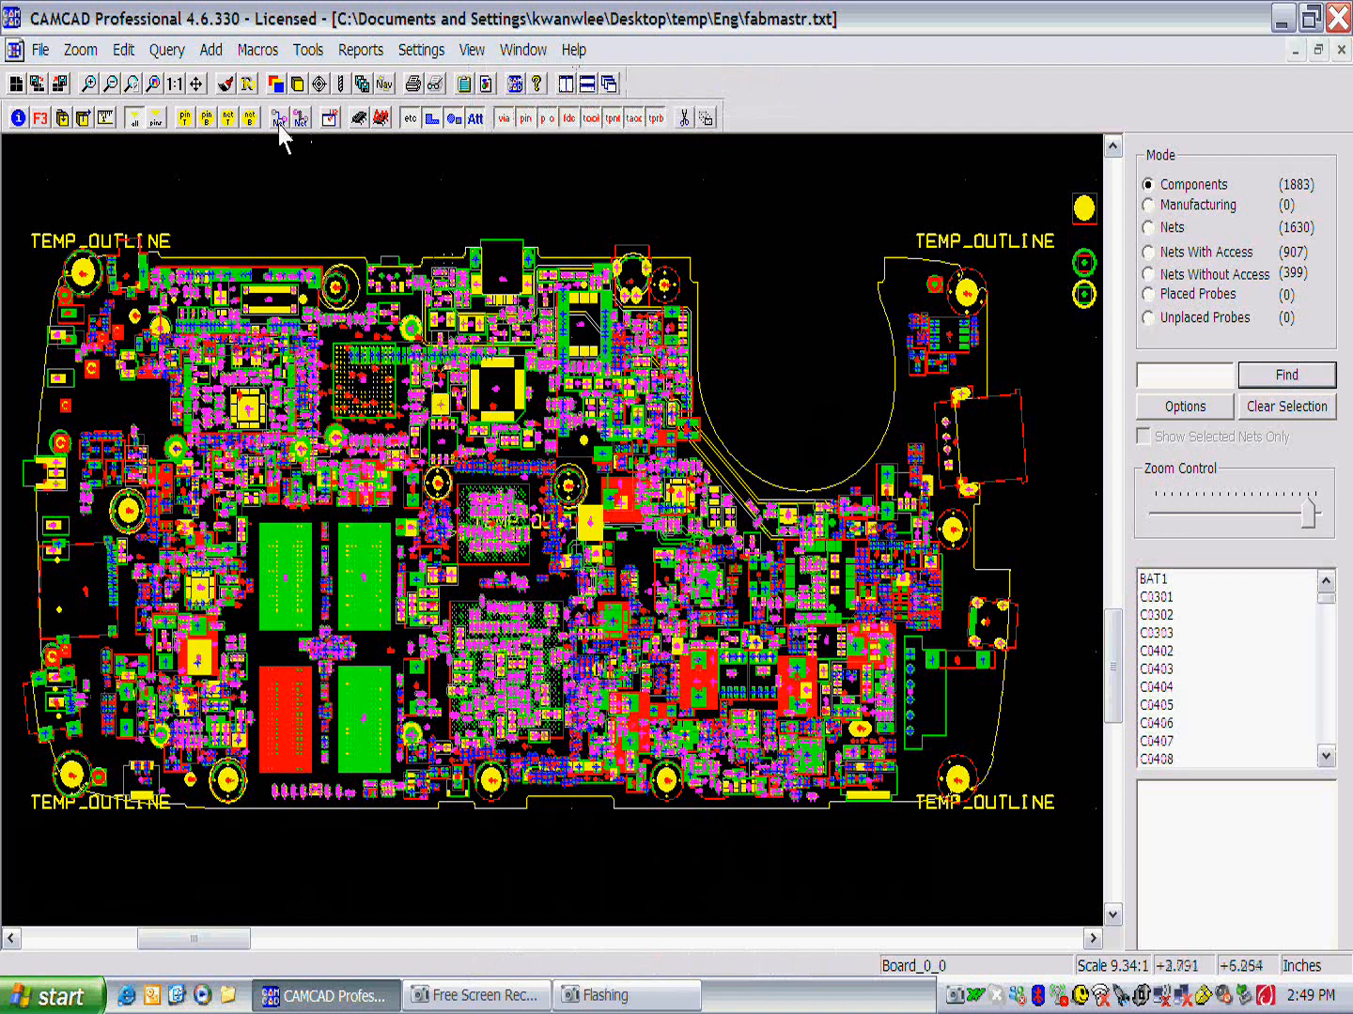
Step: Hide the BOTTOM and TOP signal layers in the layer list and apply the change to the board view
left_click(275, 85)
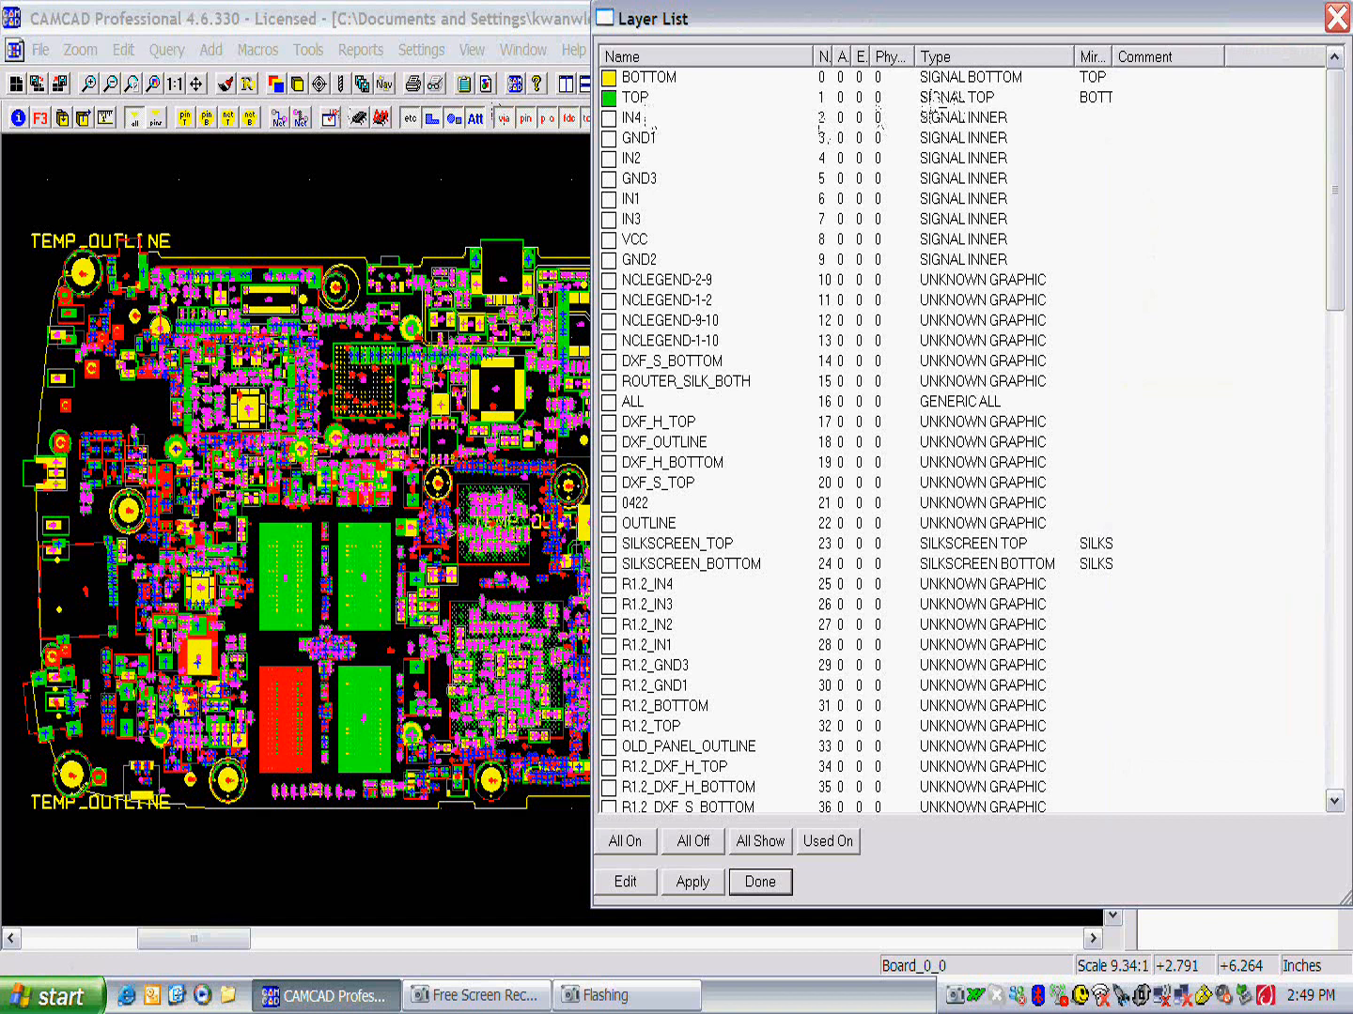
left_click(608, 82)
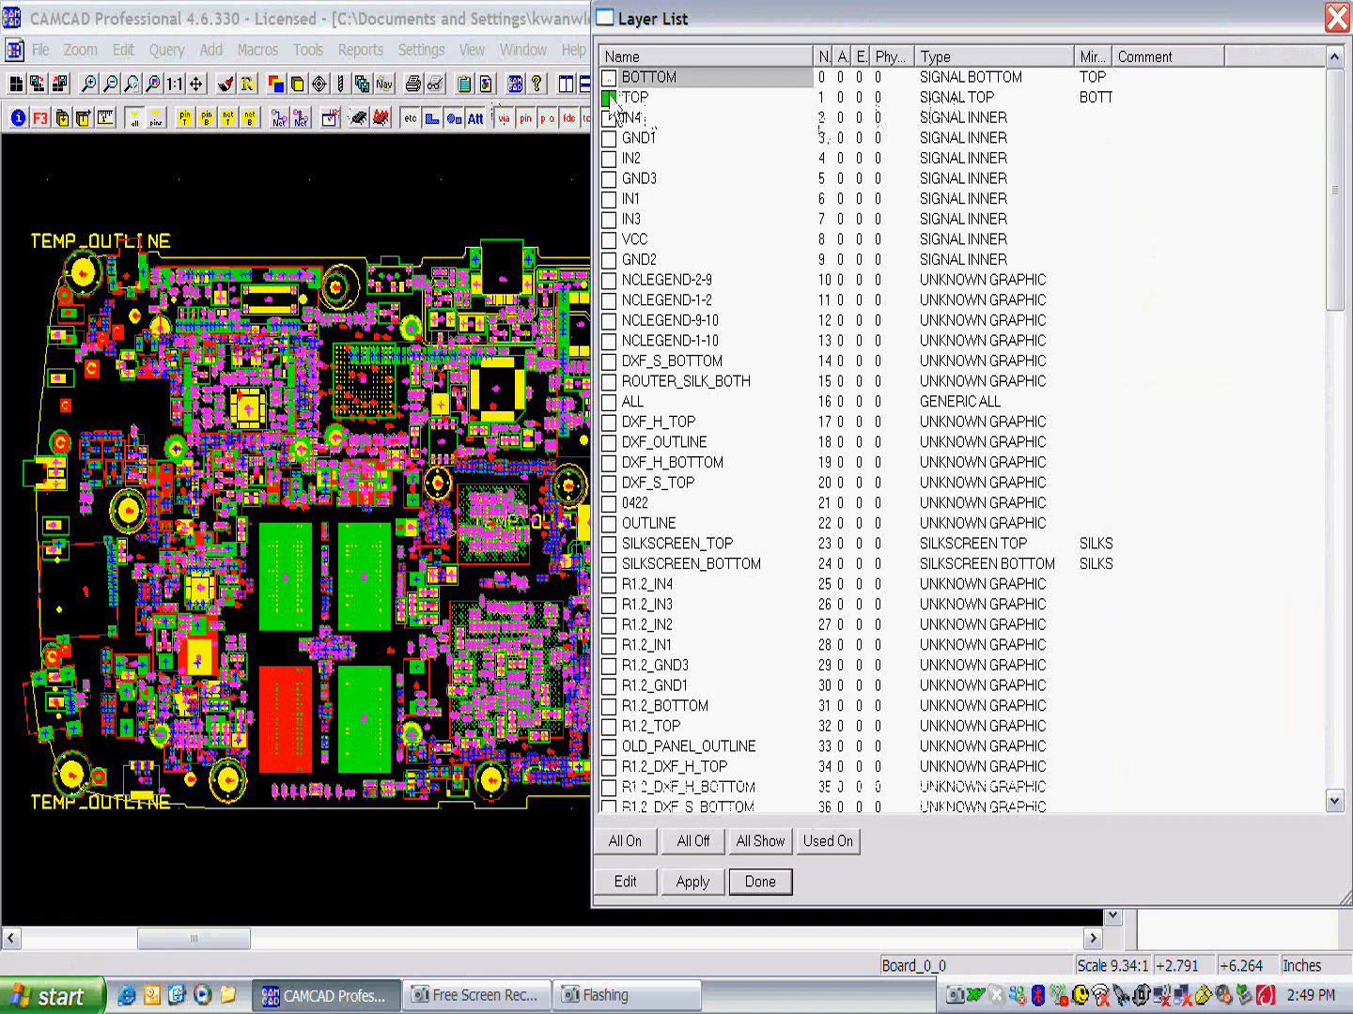
left_click(610, 98)
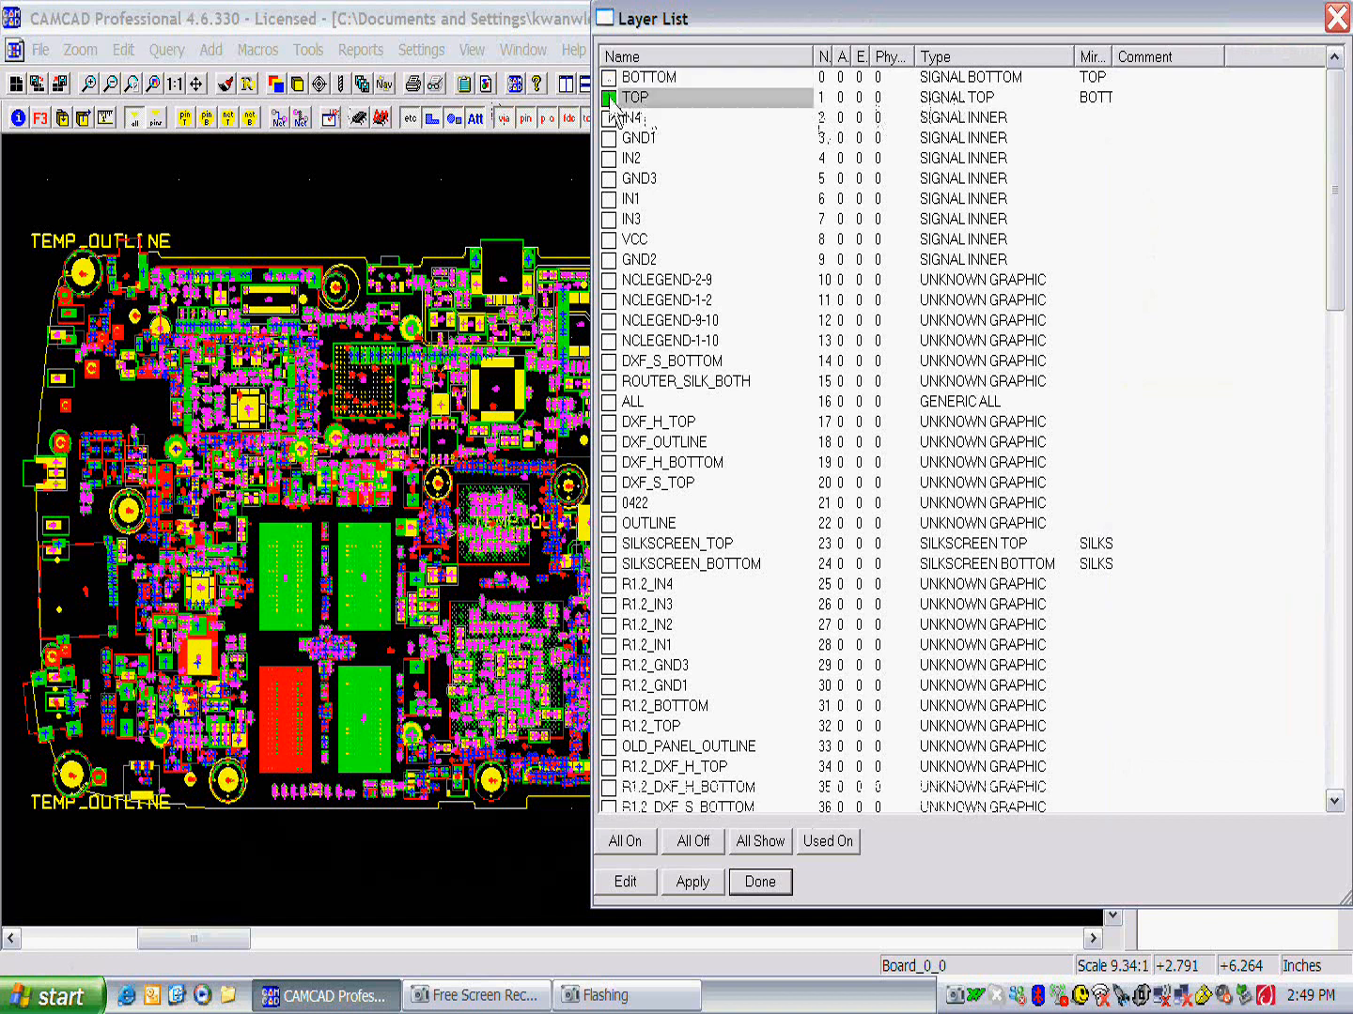
left_click(695, 884)
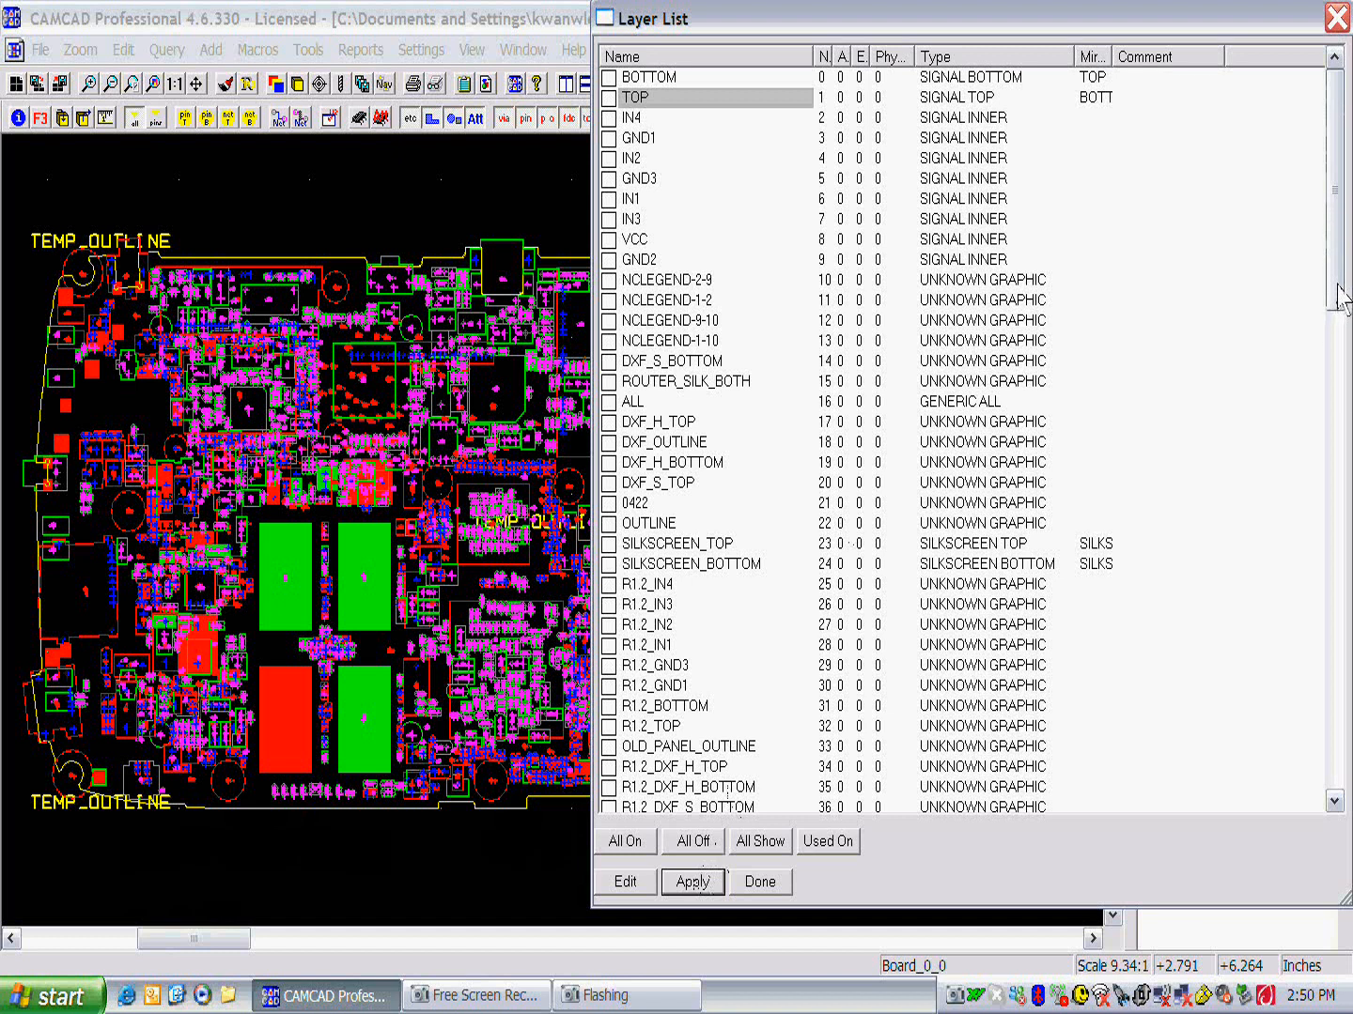
Step: Hide the PLACE_BOUND_TOP and PLACE_BOUND_BOTTOM component outline layers, apply the change and close the layer list
left_click_drag(1336, 335, 1305, 809)
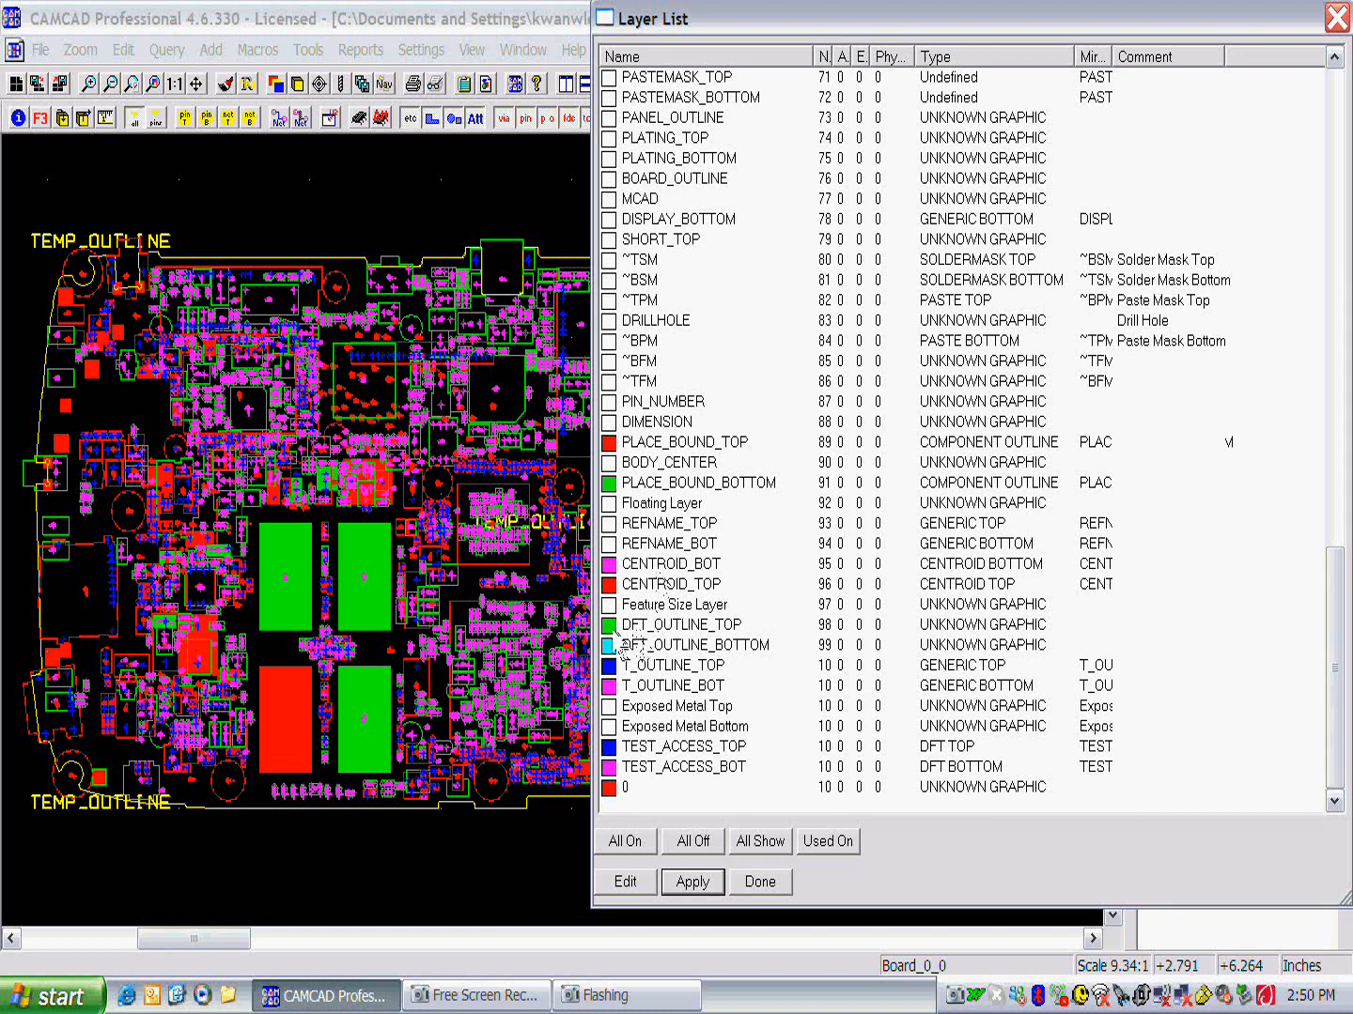
left_click(608, 446)
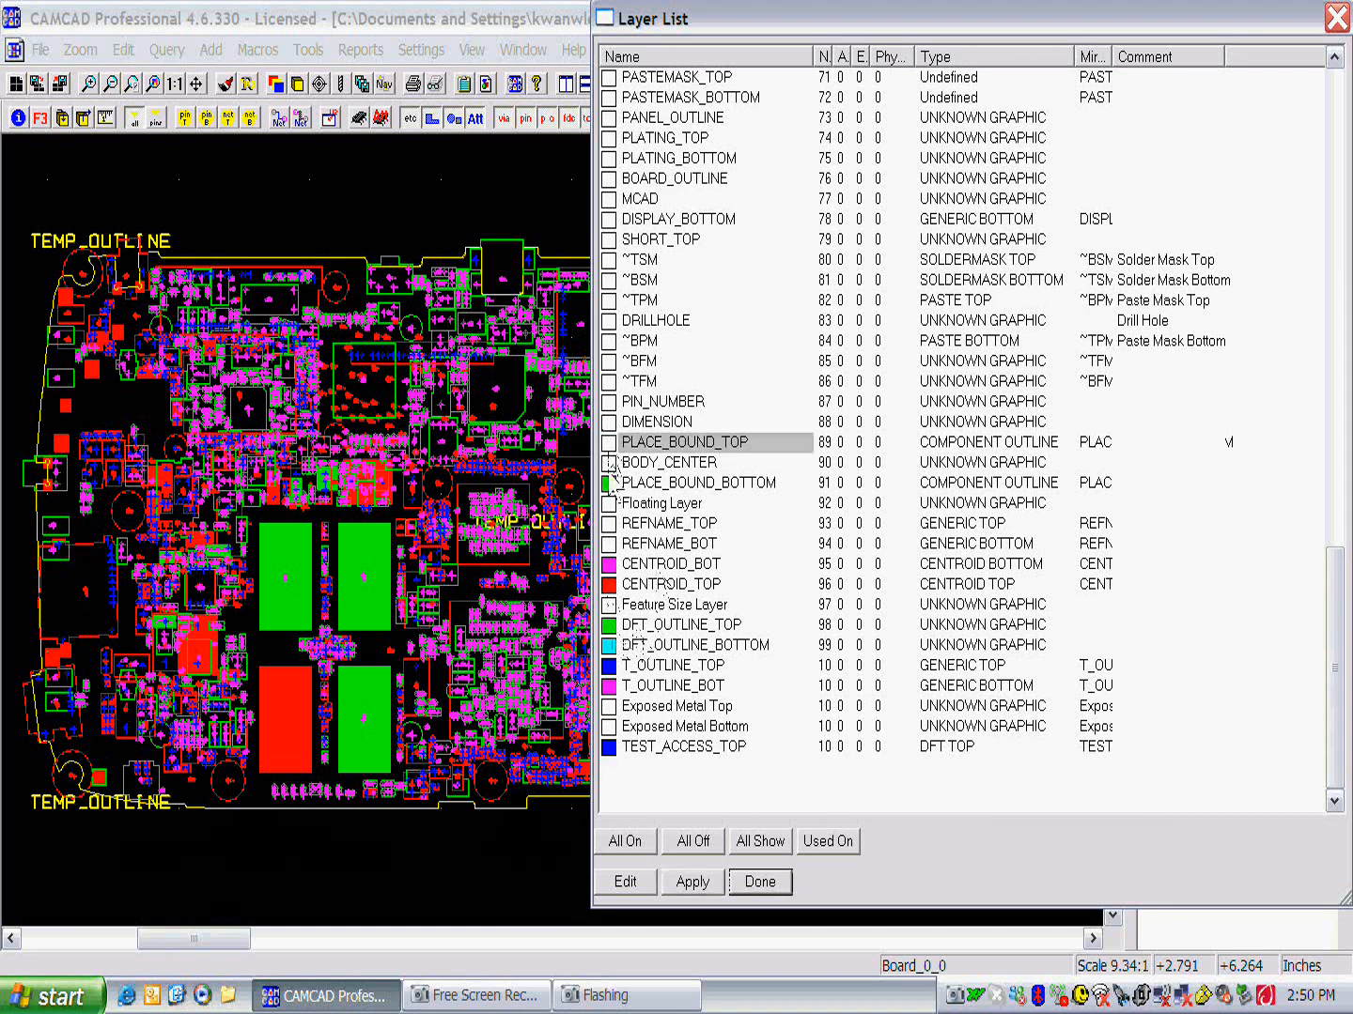
left_click(610, 483)
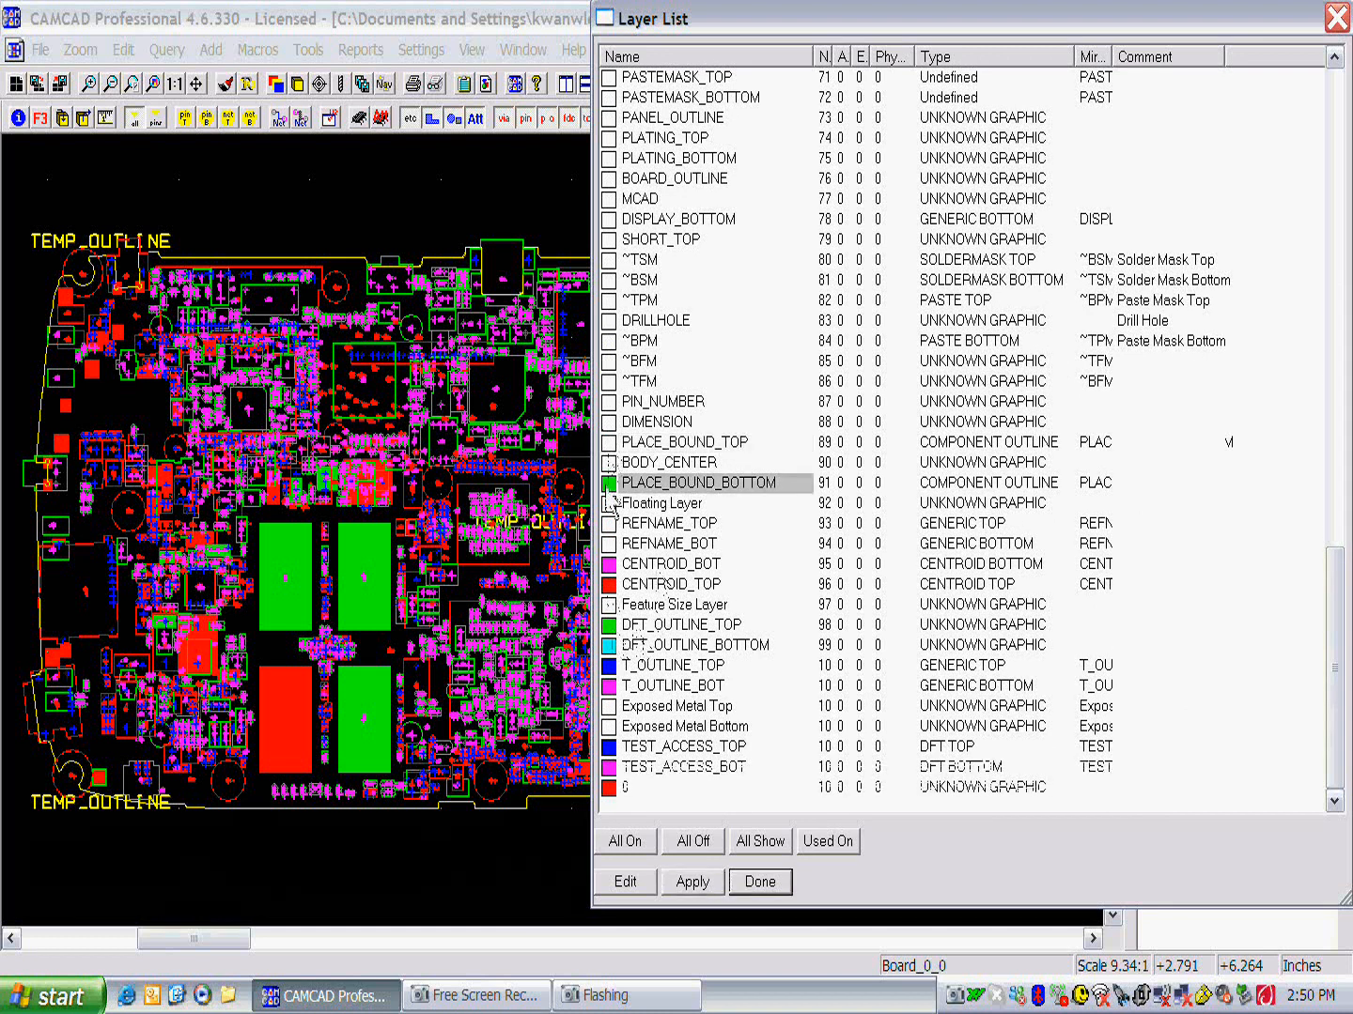
left_click(702, 888)
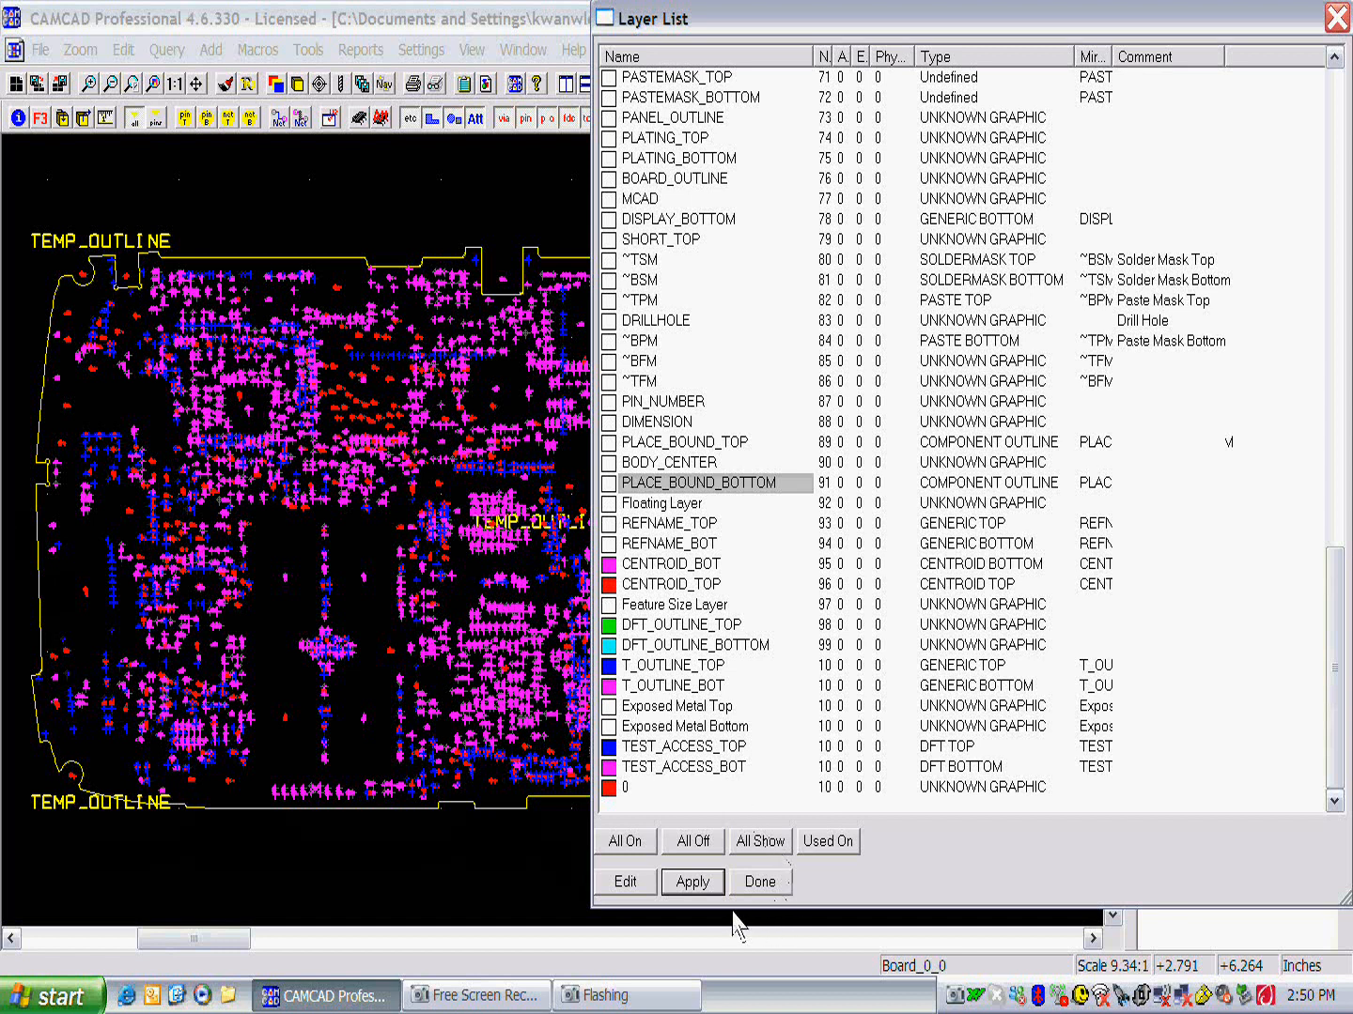
left_click(756, 888)
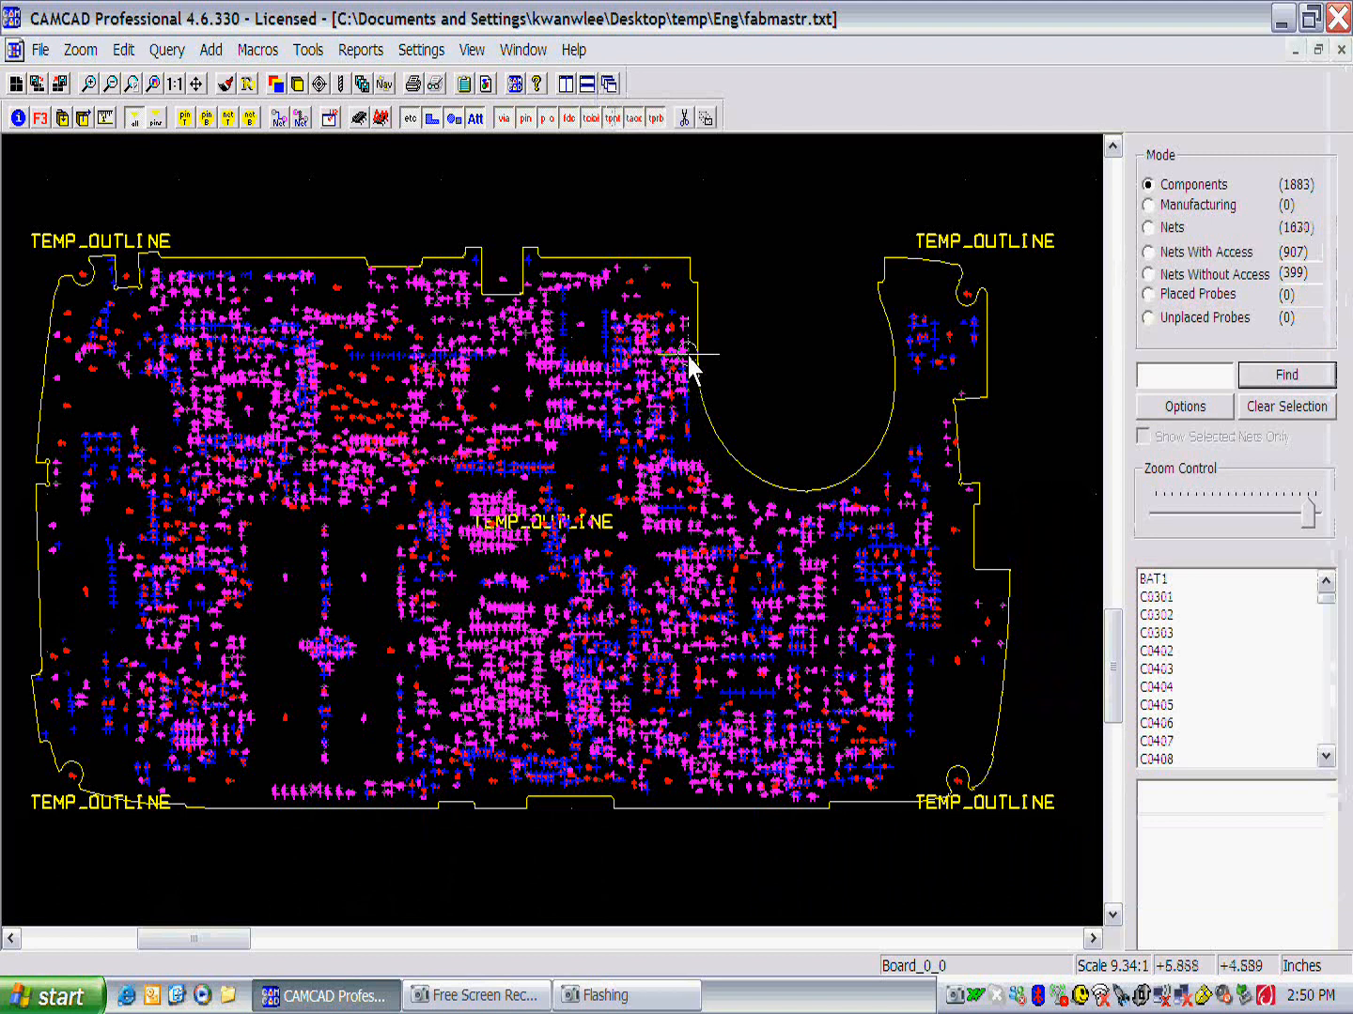
Step: Open the Probe Placement setup from the DFT analysis tools
left_click(299, 56)
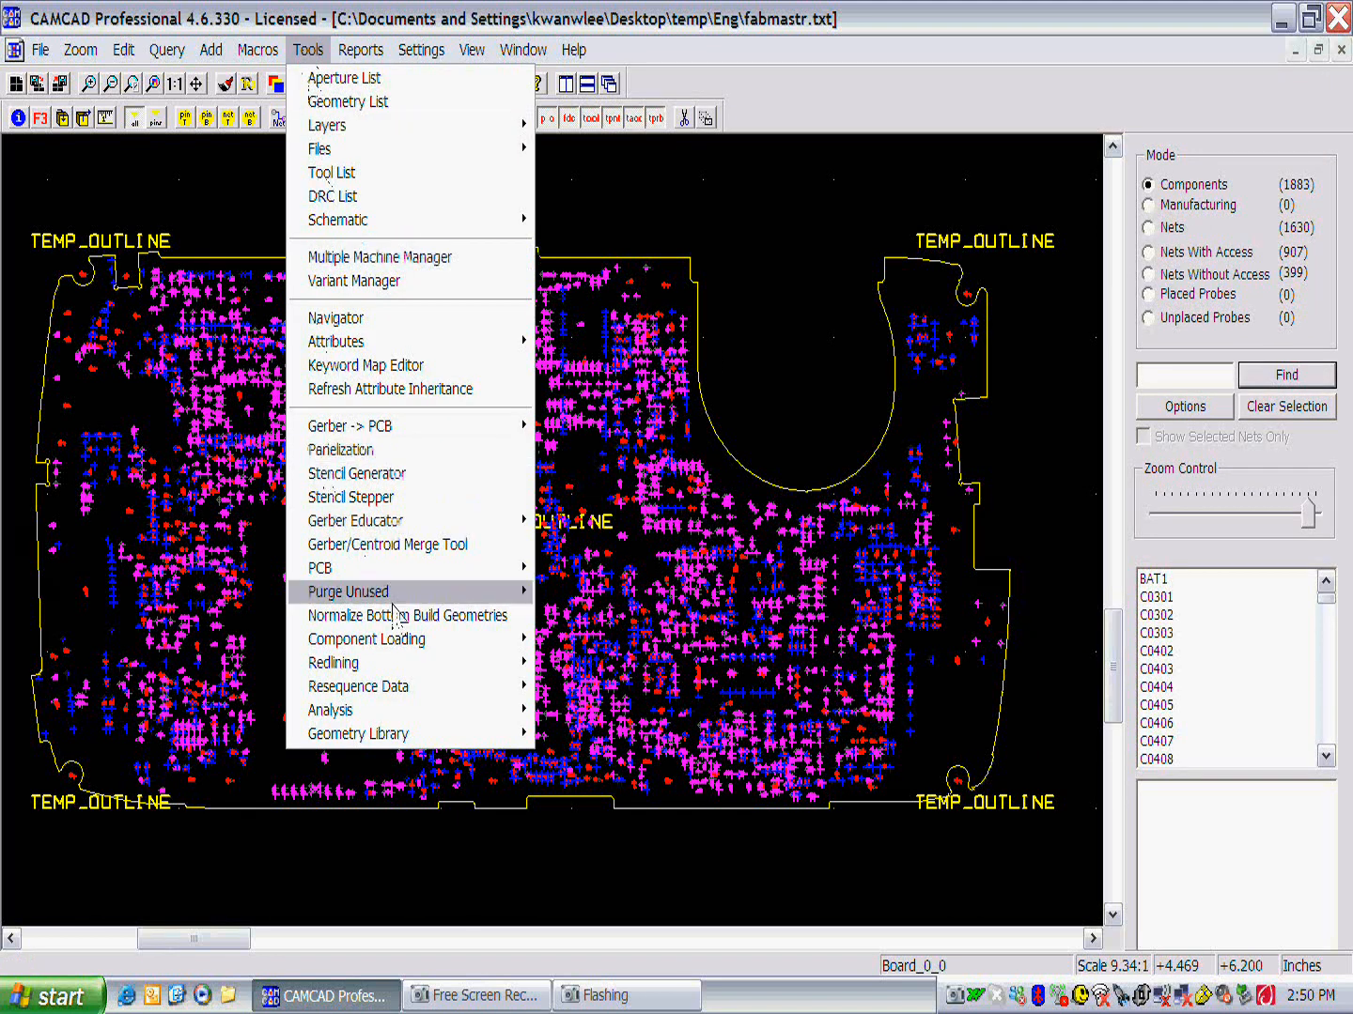
mouse_move(437, 723)
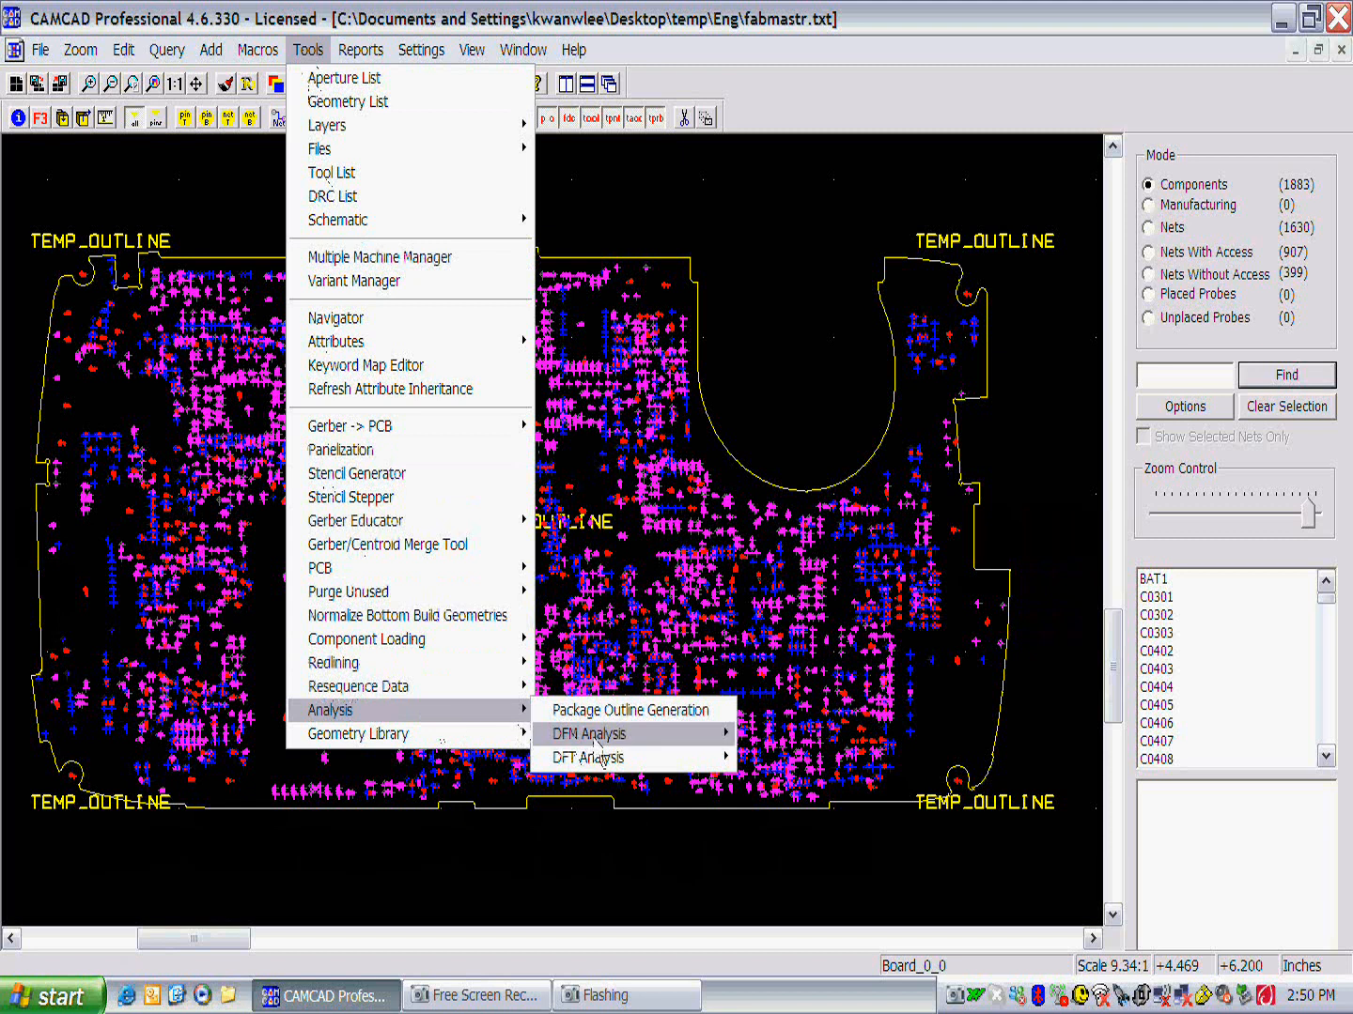
mouse_move(650, 772)
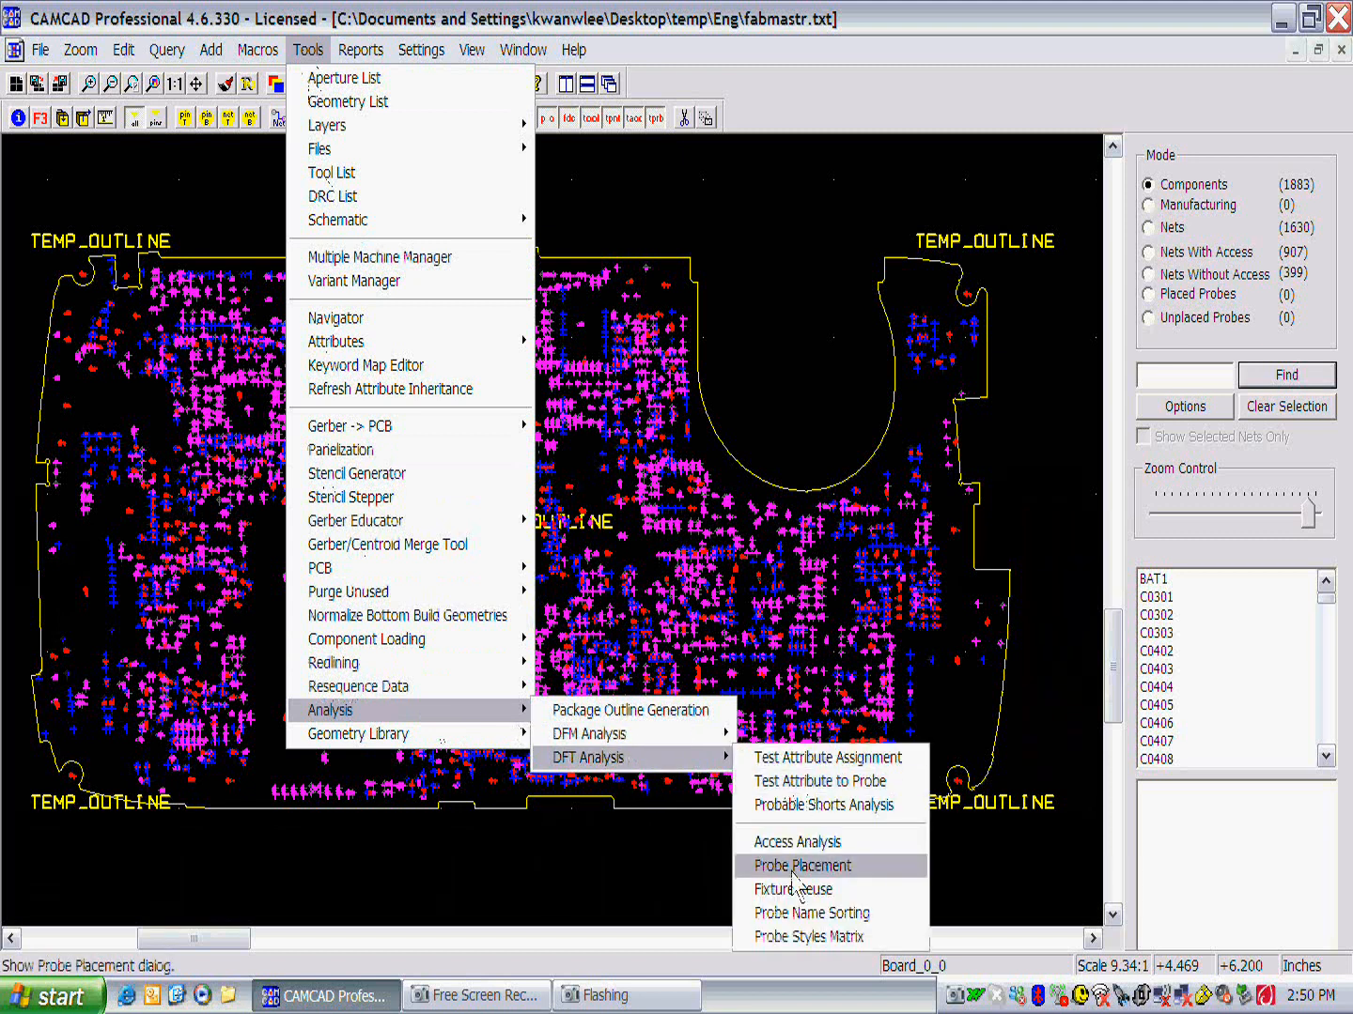
left_click(876, 866)
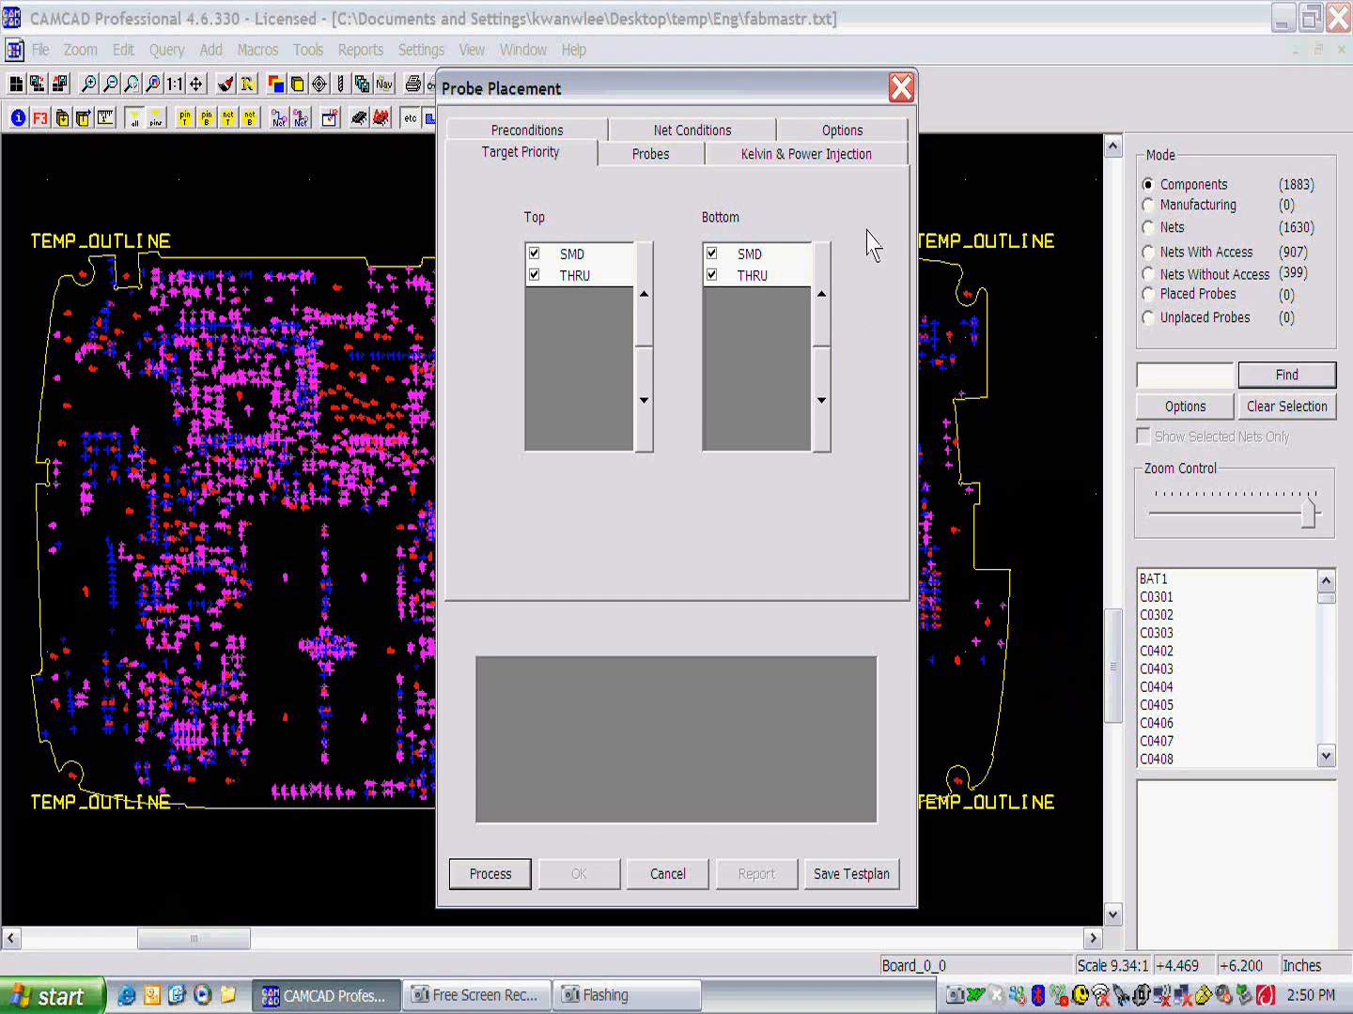
Step: Examine the probe definitions, Kelvin and power injection settings, probe side options, preconditions and net conditions available for probe placement
left_click(666, 161)
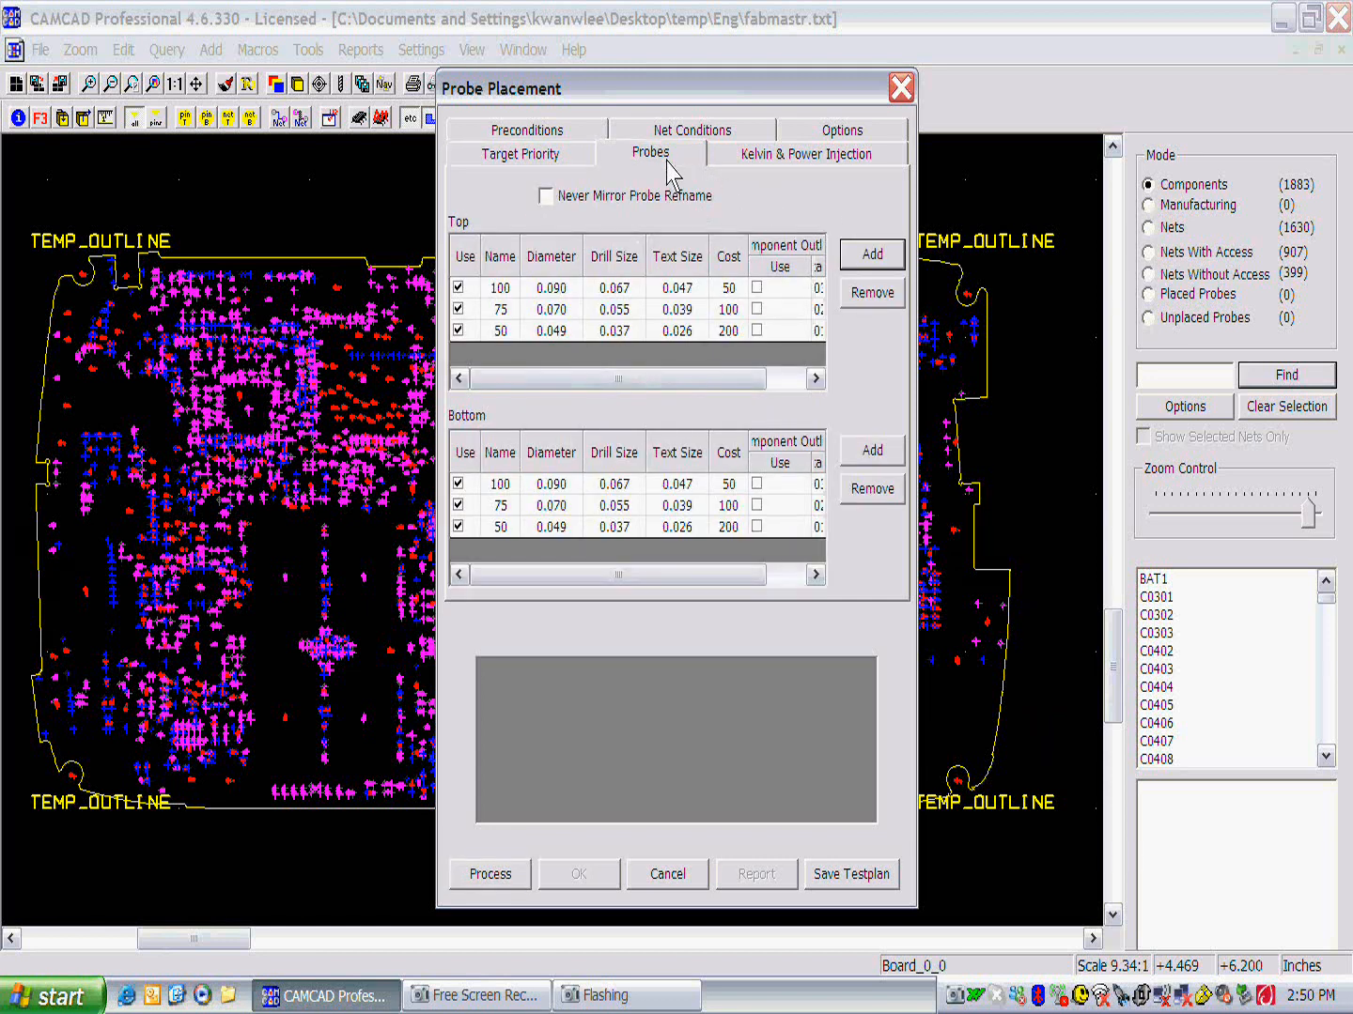
left_click(500, 311)
left_click(850, 157)
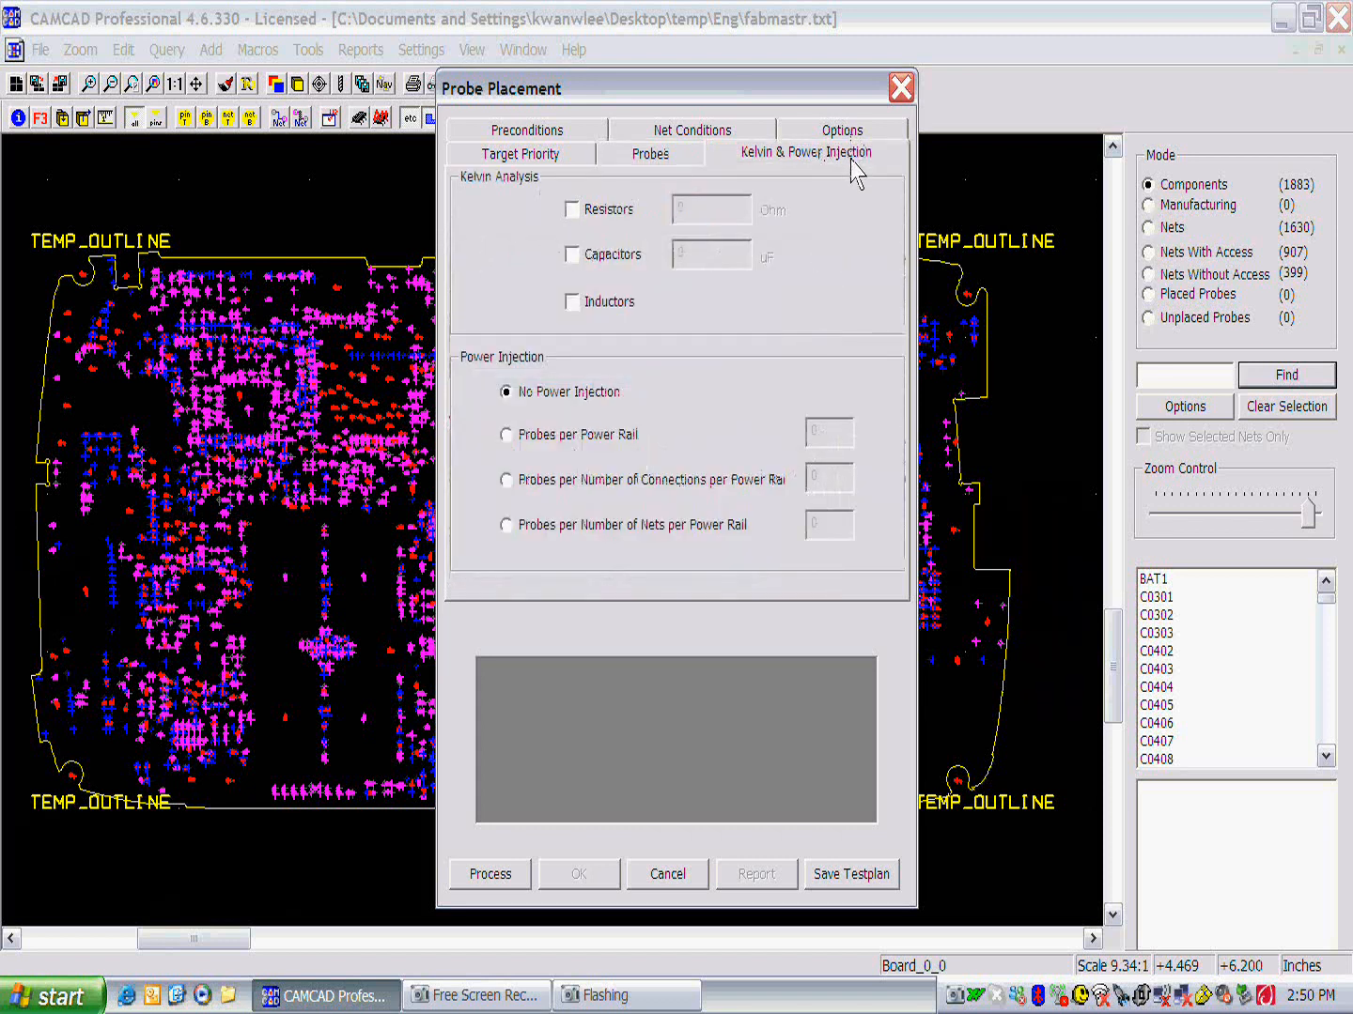
left_click(858, 133)
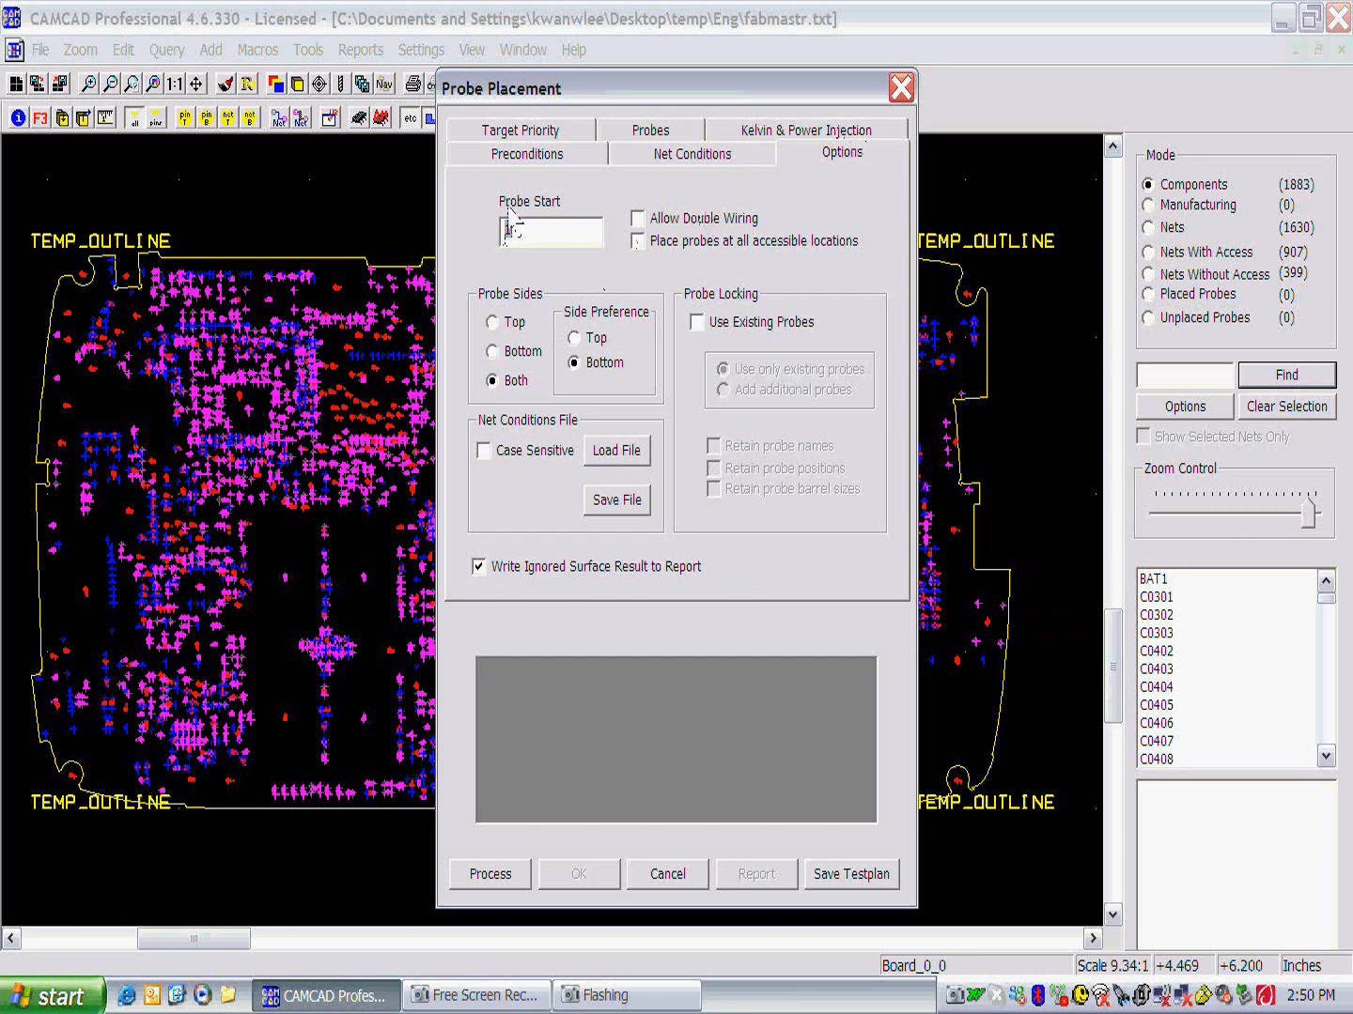
left_click(516, 242)
left_click(579, 165)
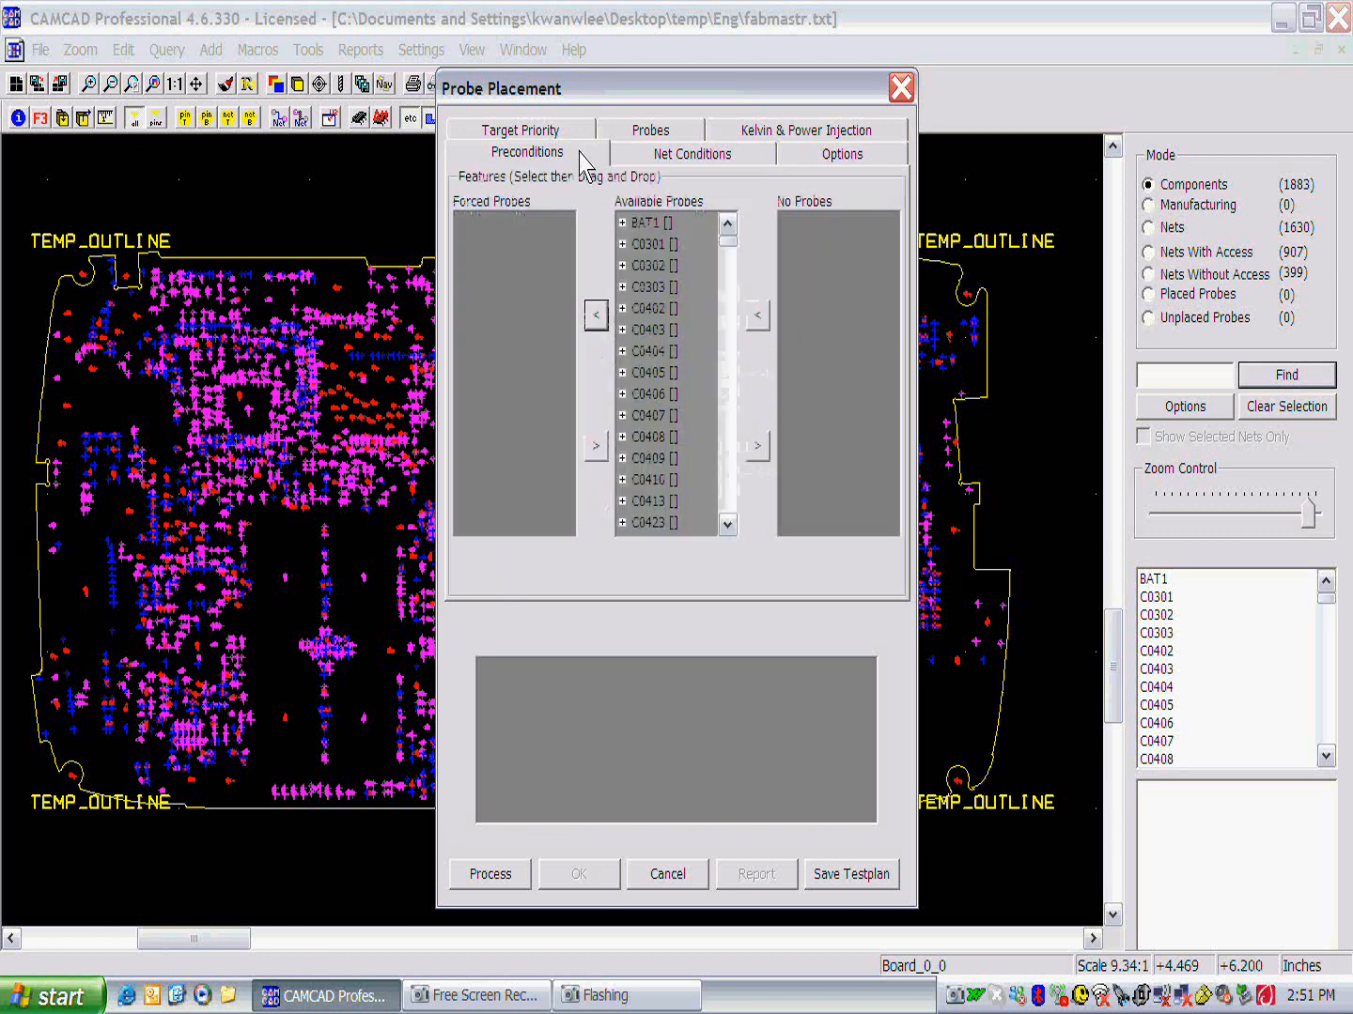
left_click(639, 158)
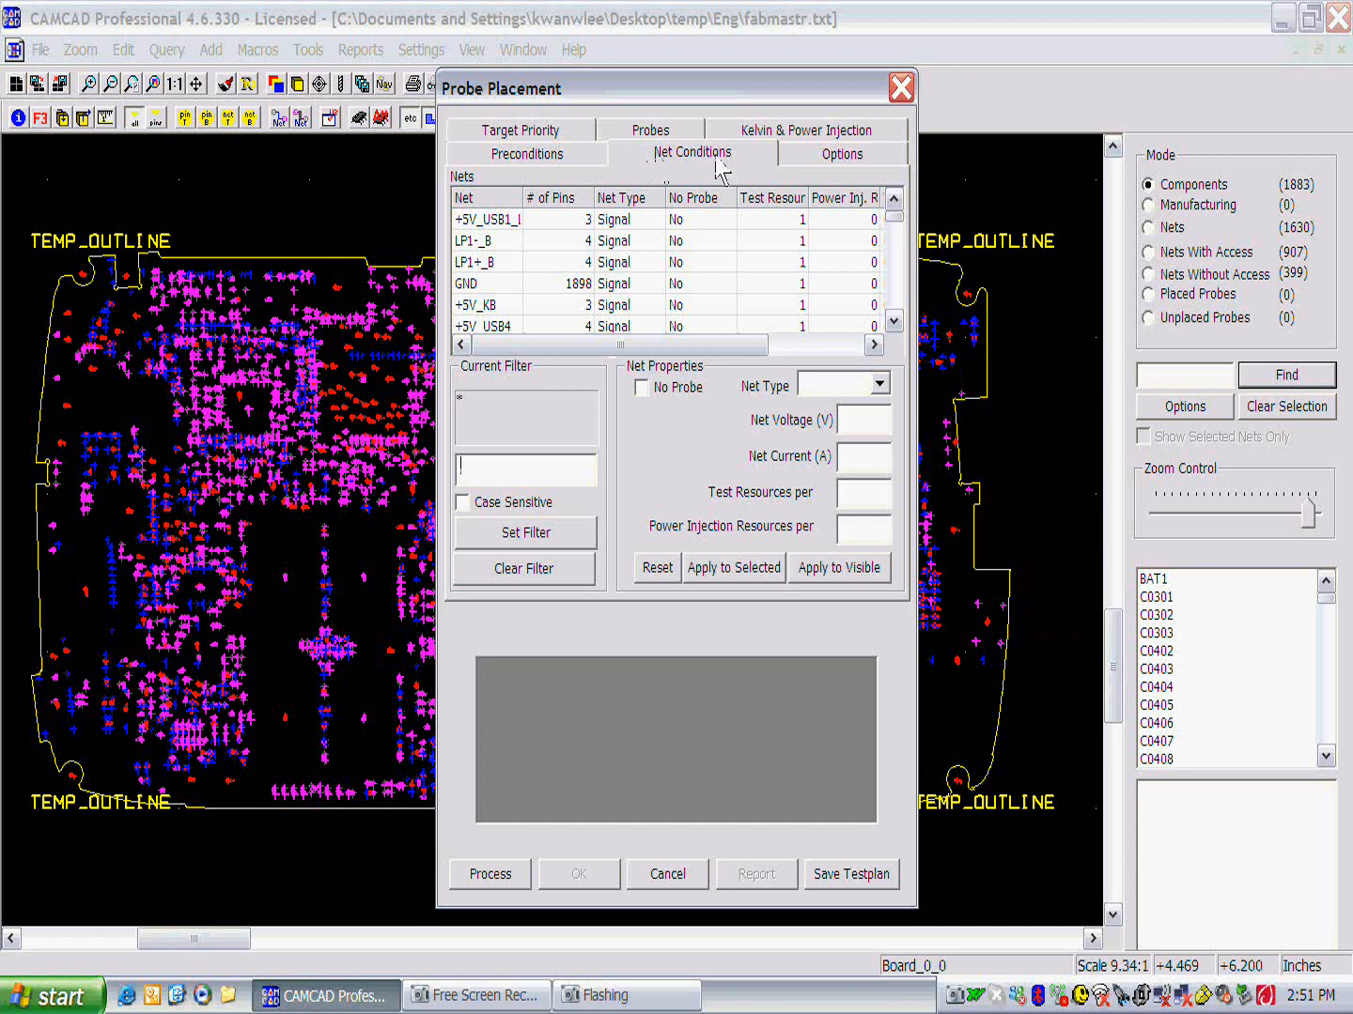
left_click(797, 160)
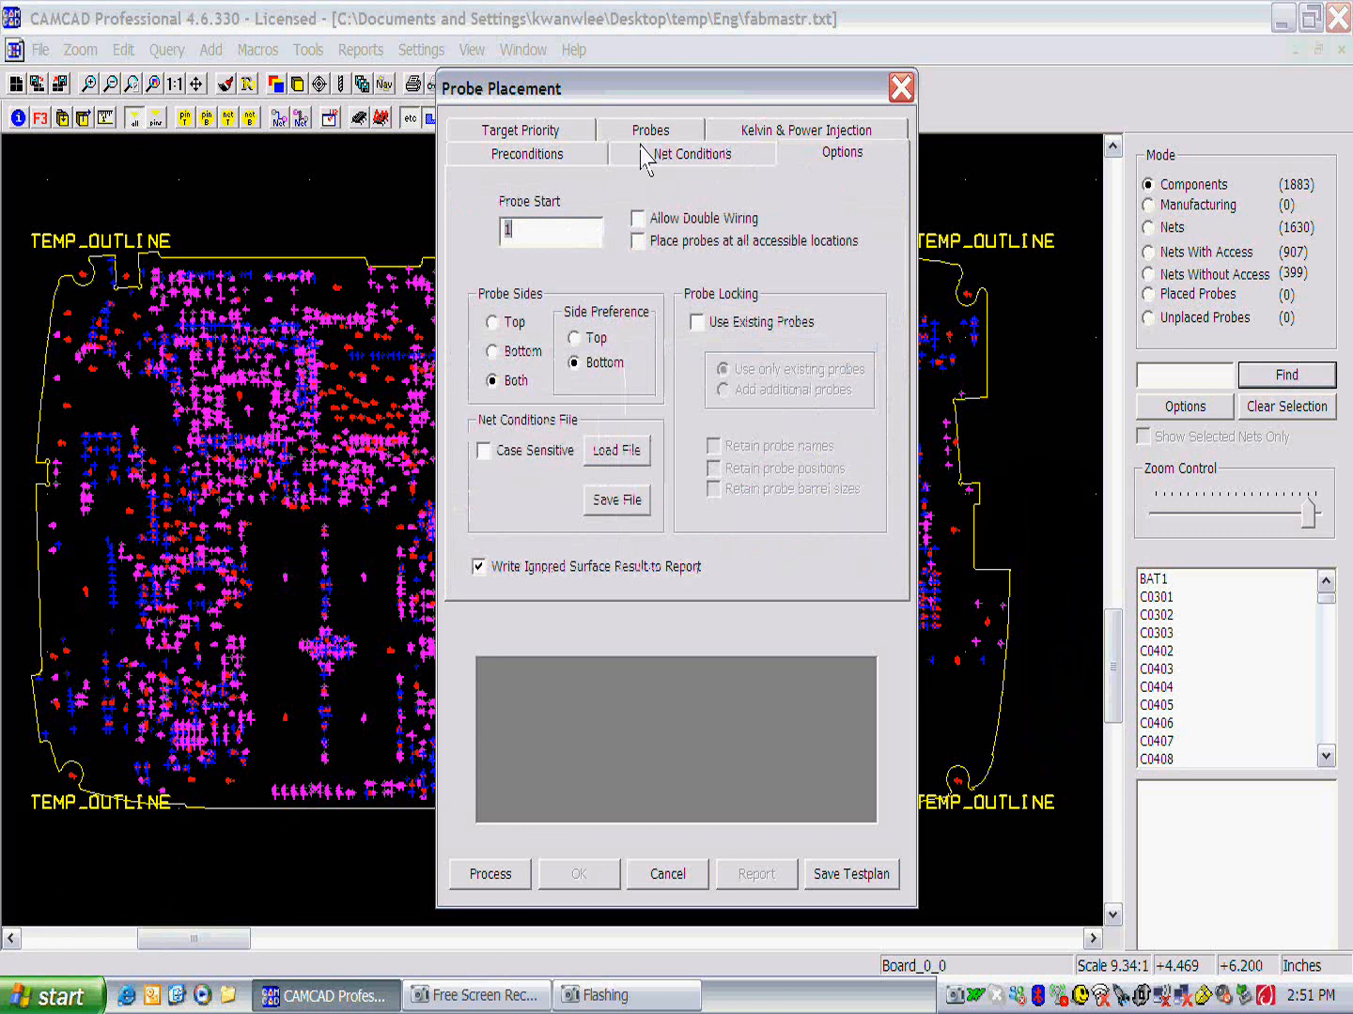
Step: Recheck the target priority, probe definitions and Kelvin and power injection settings, and process the probe placement
left_click(558, 137)
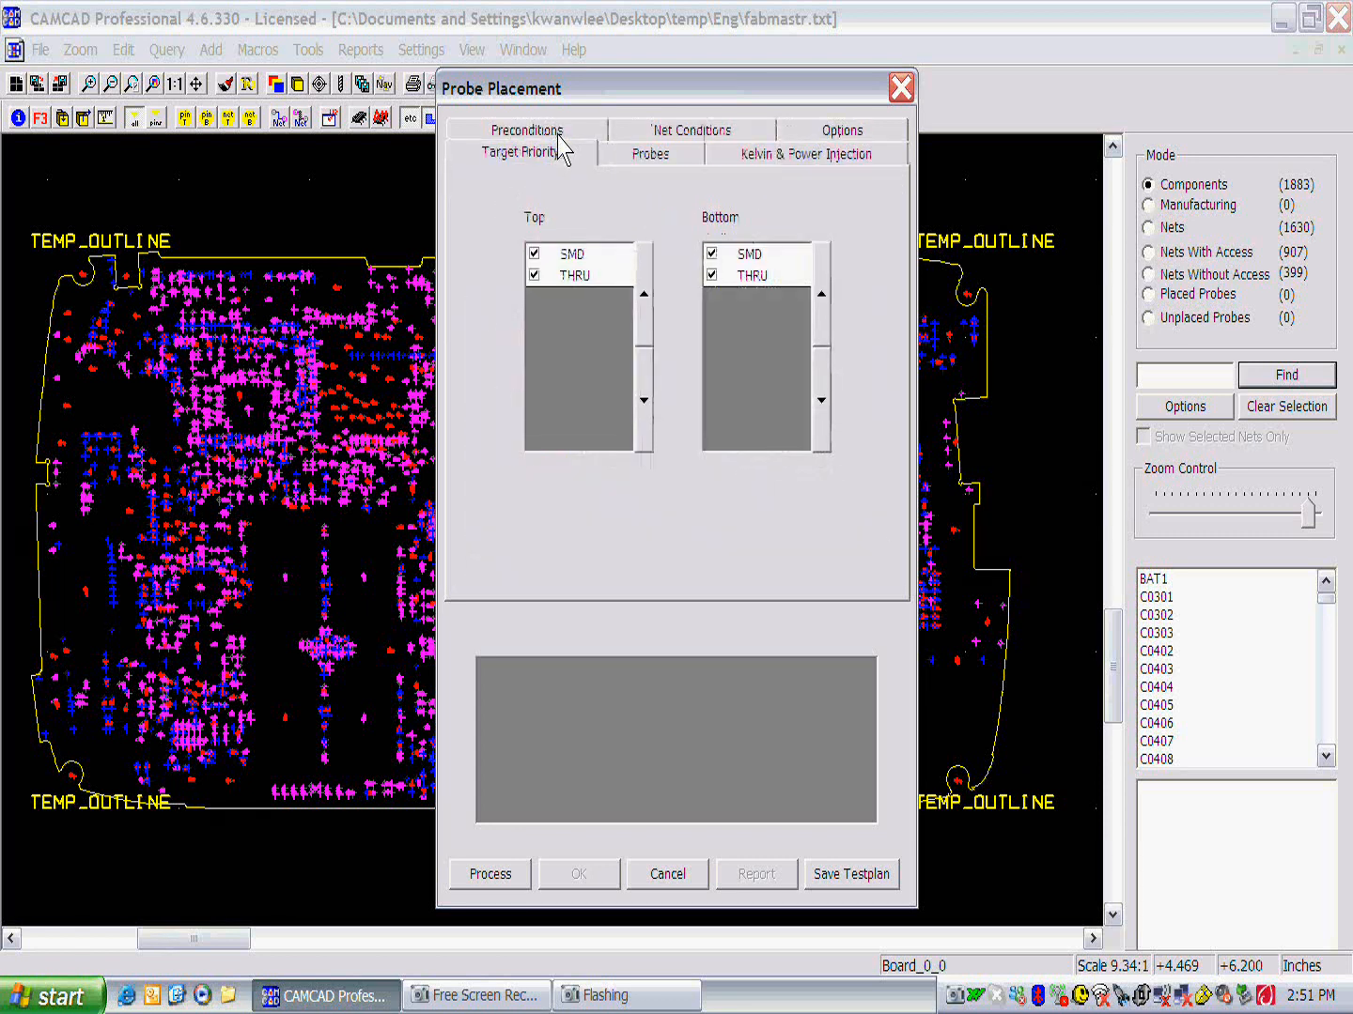
left_click(664, 164)
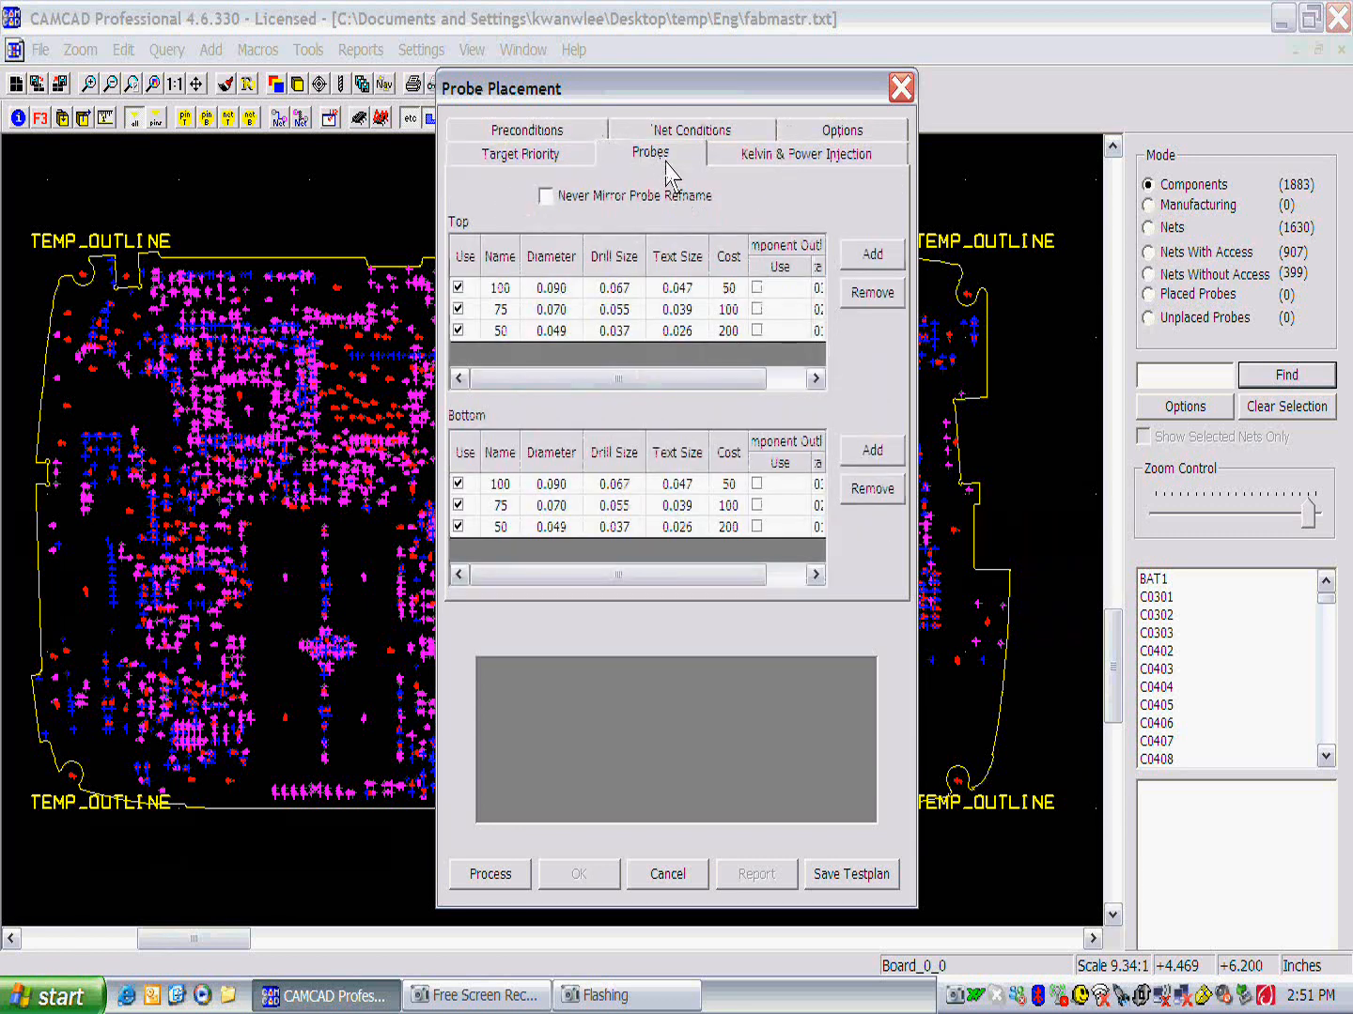
left_click(761, 162)
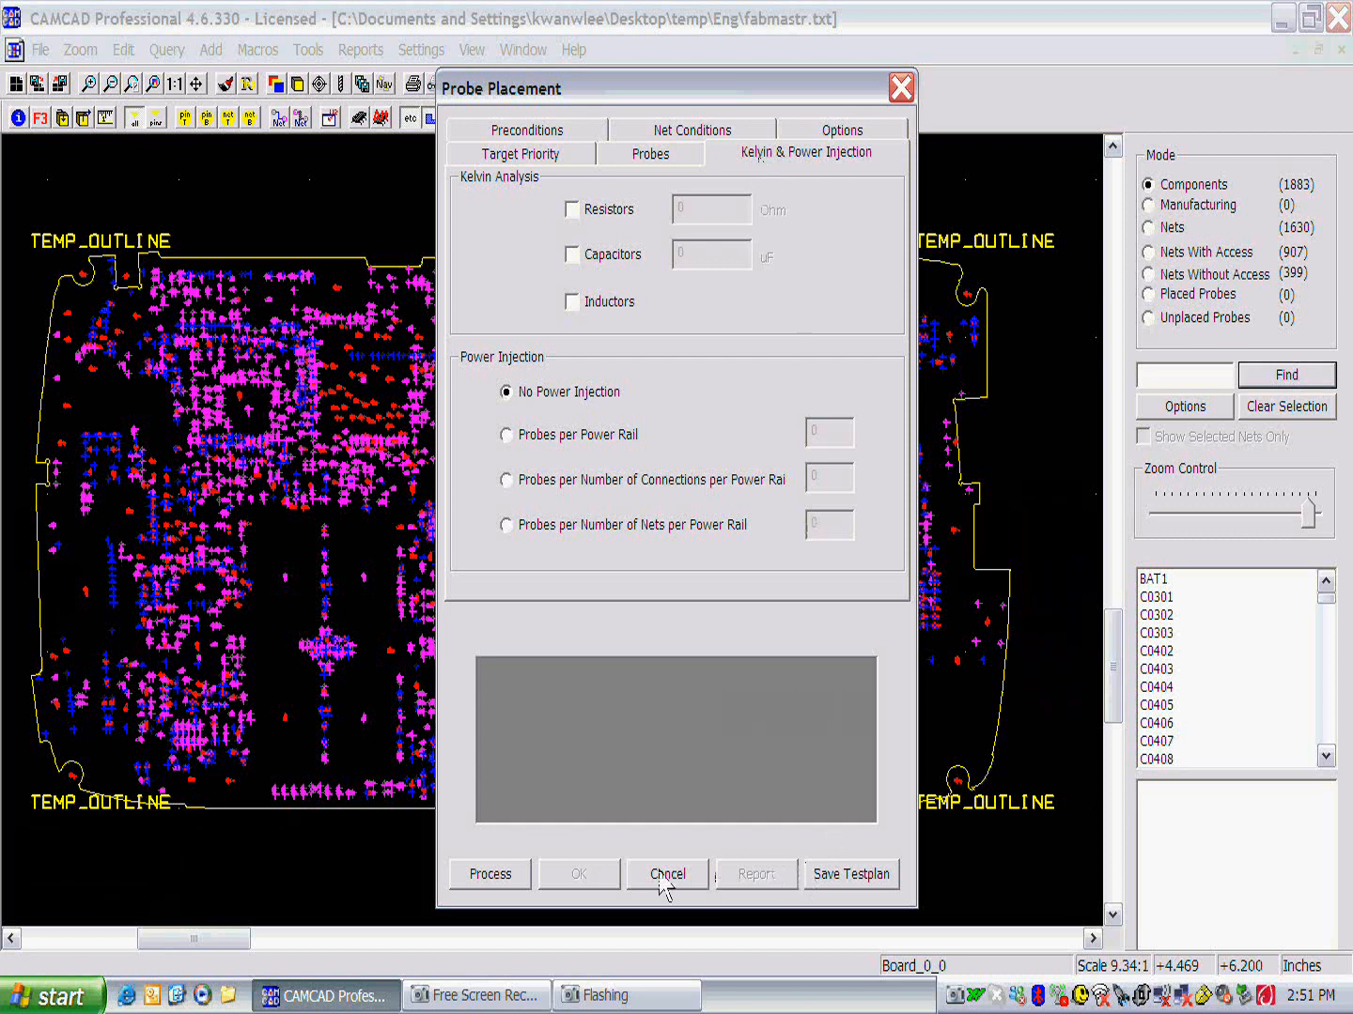
left_click(505, 877)
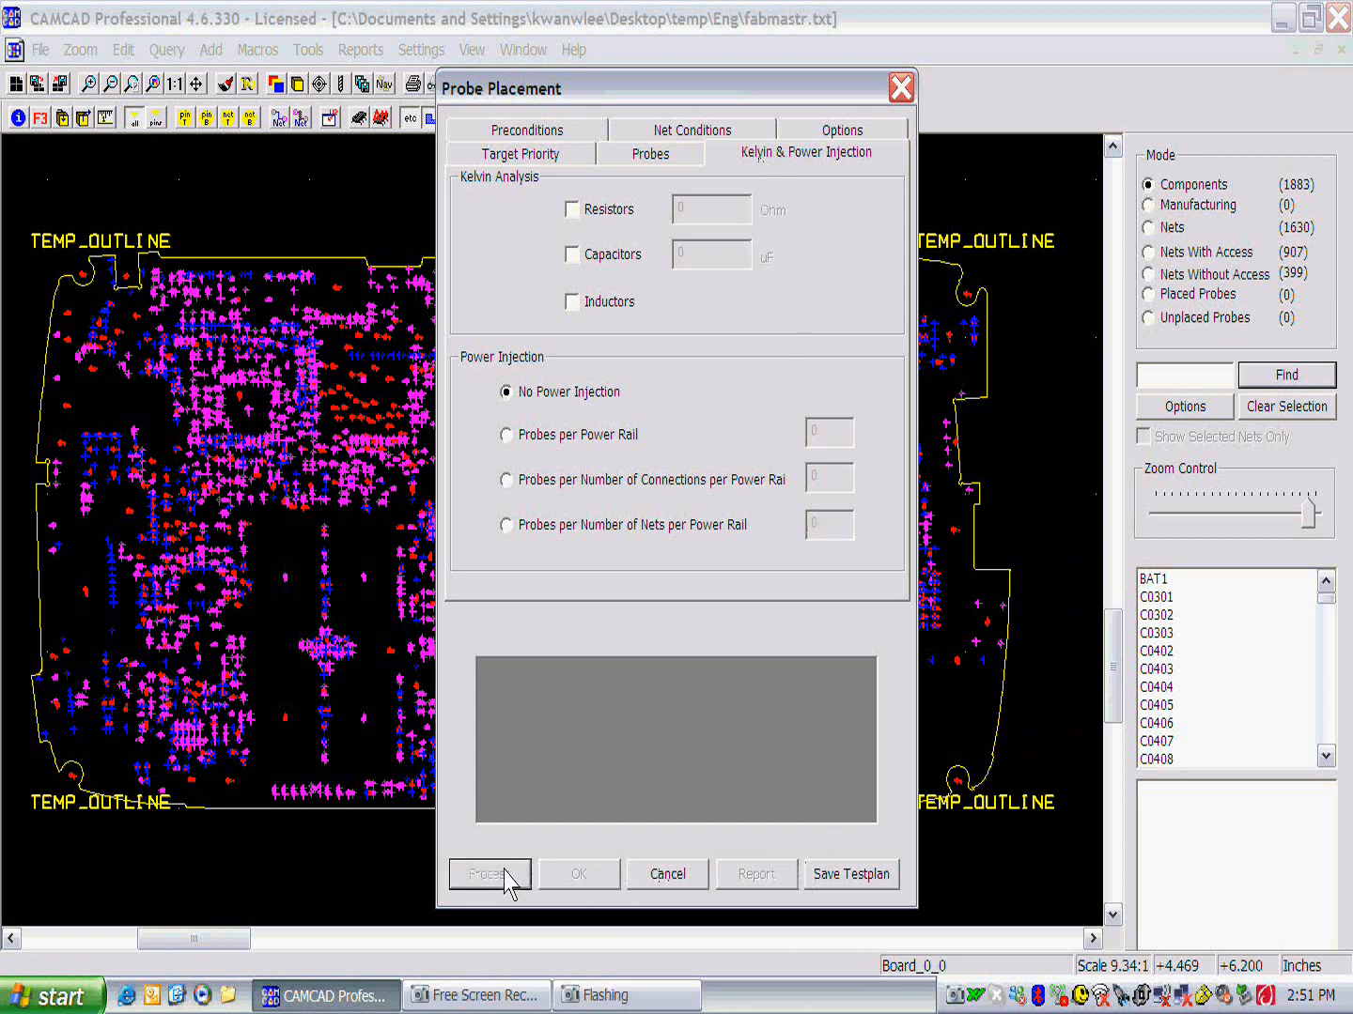